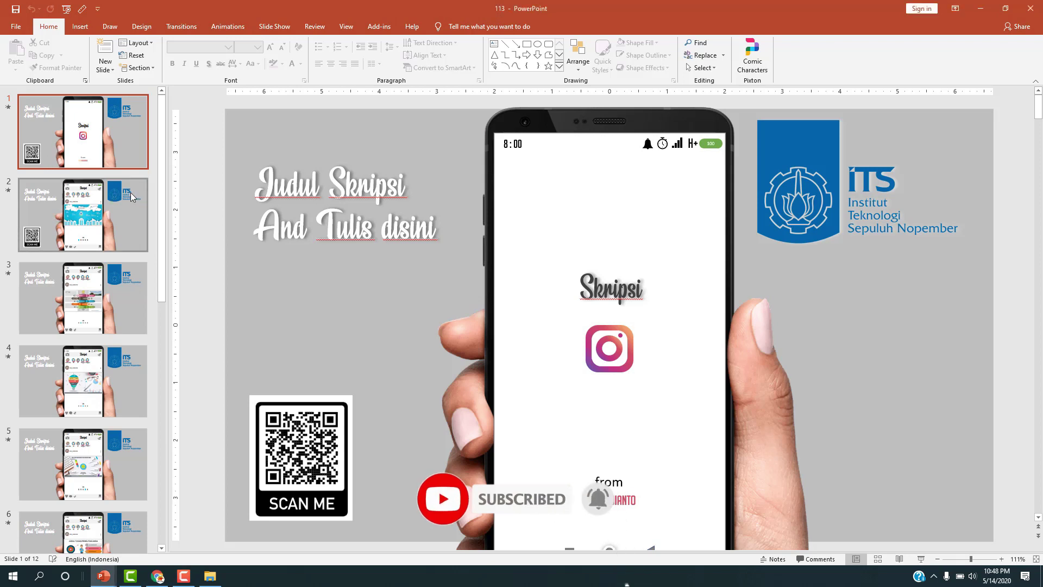
# Start a new blank presentation and select both placeholders on its title slide.
pyautogui.click(87, 212)
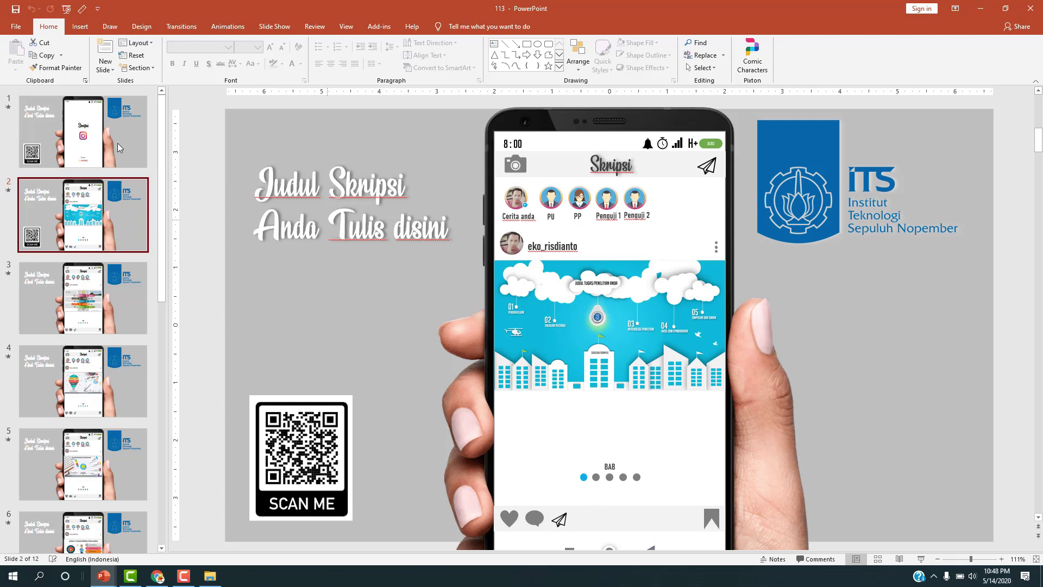
pyautogui.click(85, 123)
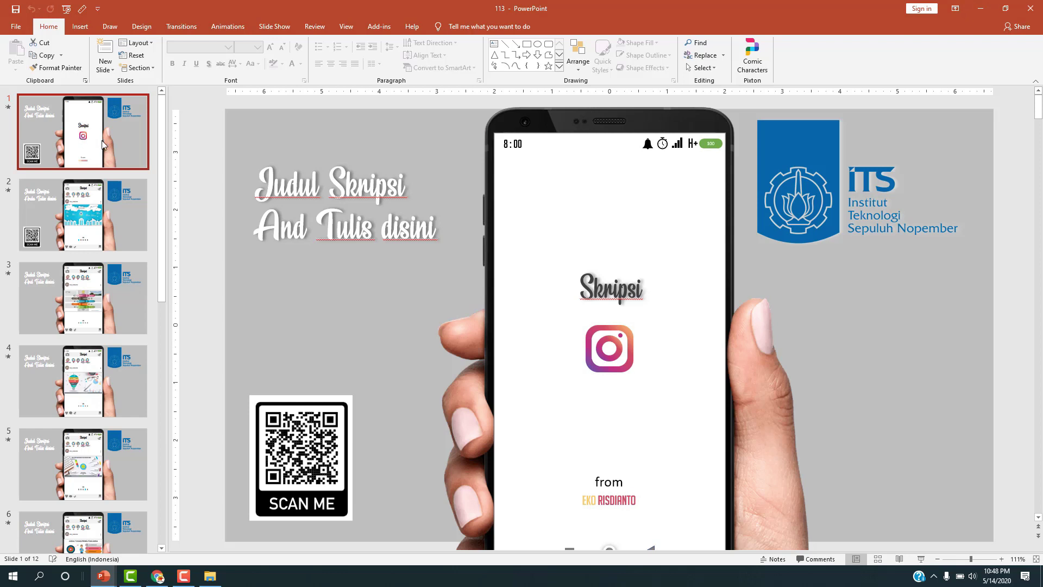
pyautogui.click(15, 27)
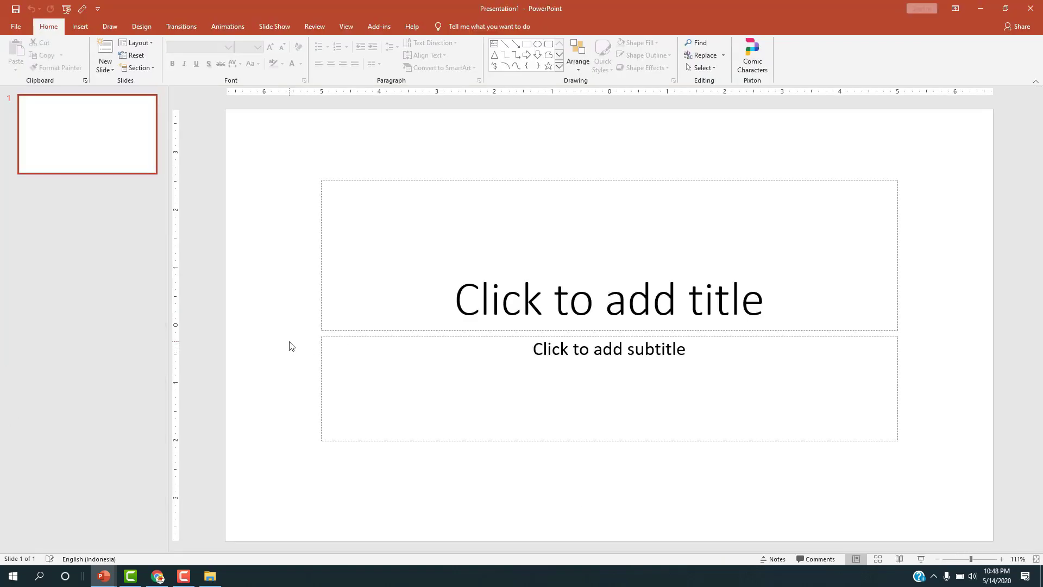
pyautogui.hotkey('ctrl', 'a')
# Delete the title and subtitle placeholders and open the Pixton Comic Characters pane past its intro.
pyautogui.press('Delete')
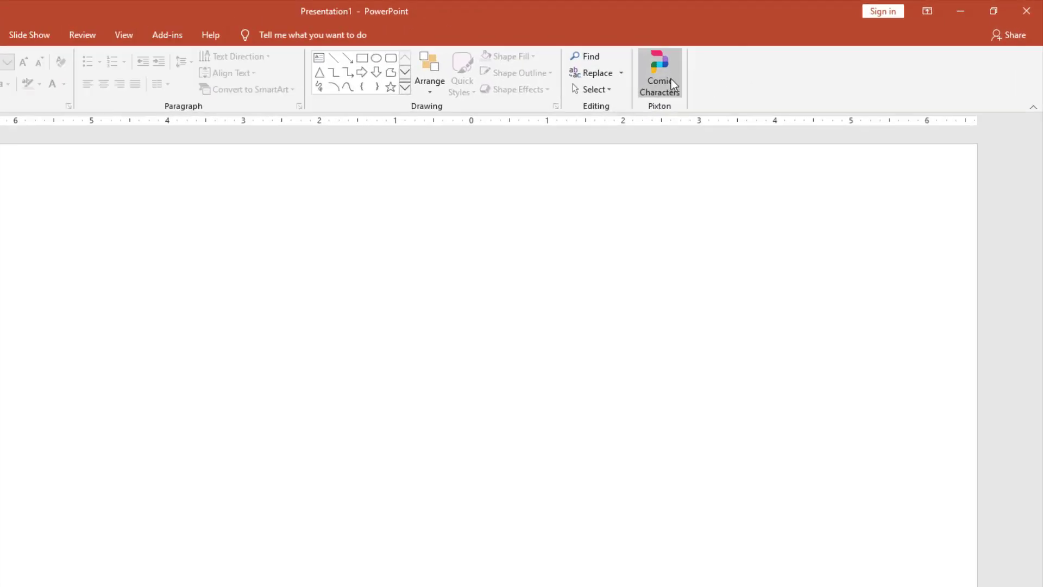
pyautogui.click(413, 132)
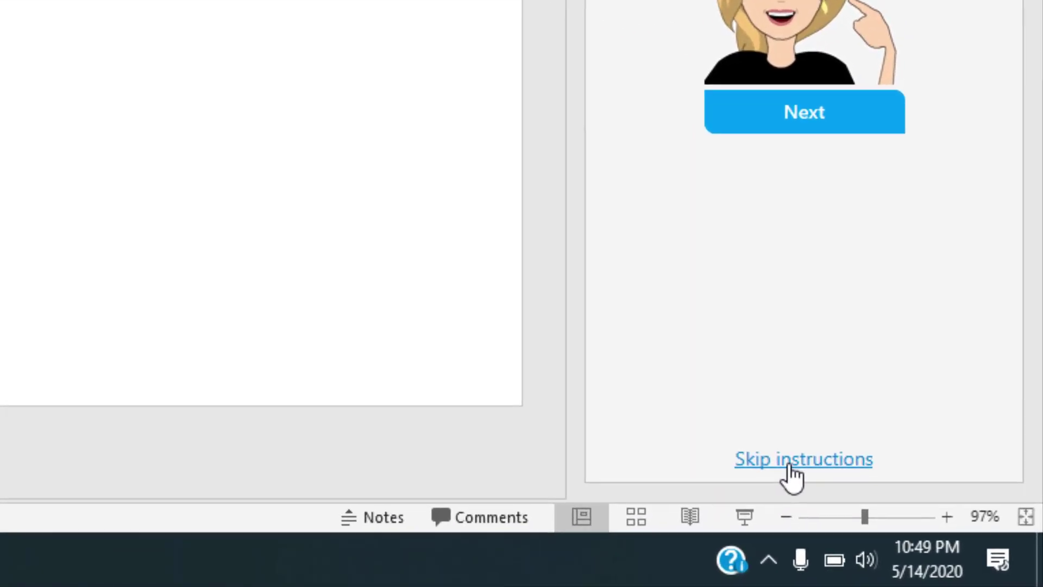
pyautogui.click(789, 466)
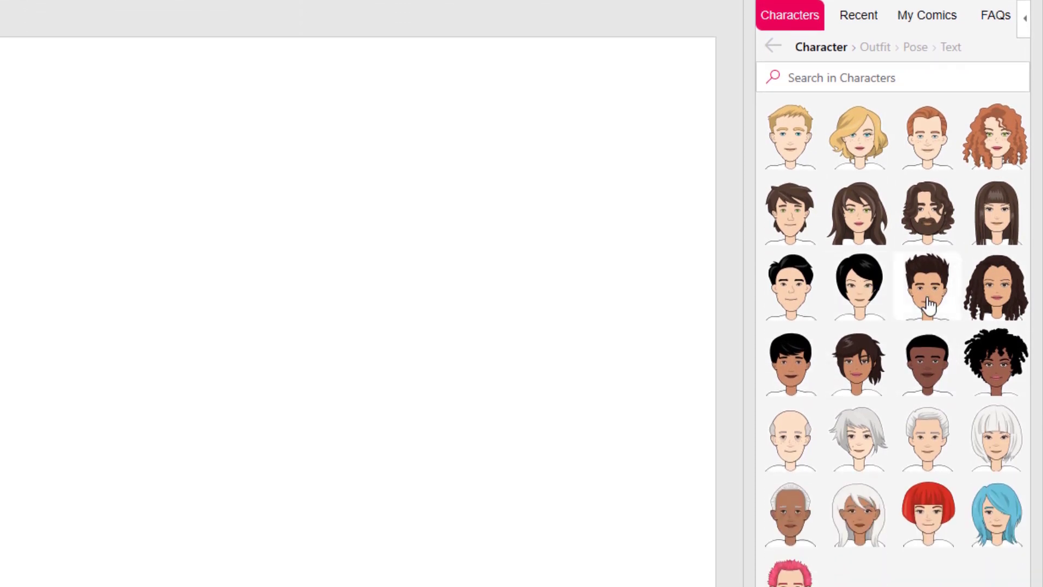
# Choose the brown-haired Pixton character and dress it in the orange T-shirt outfit.
pyautogui.click(803, 214)
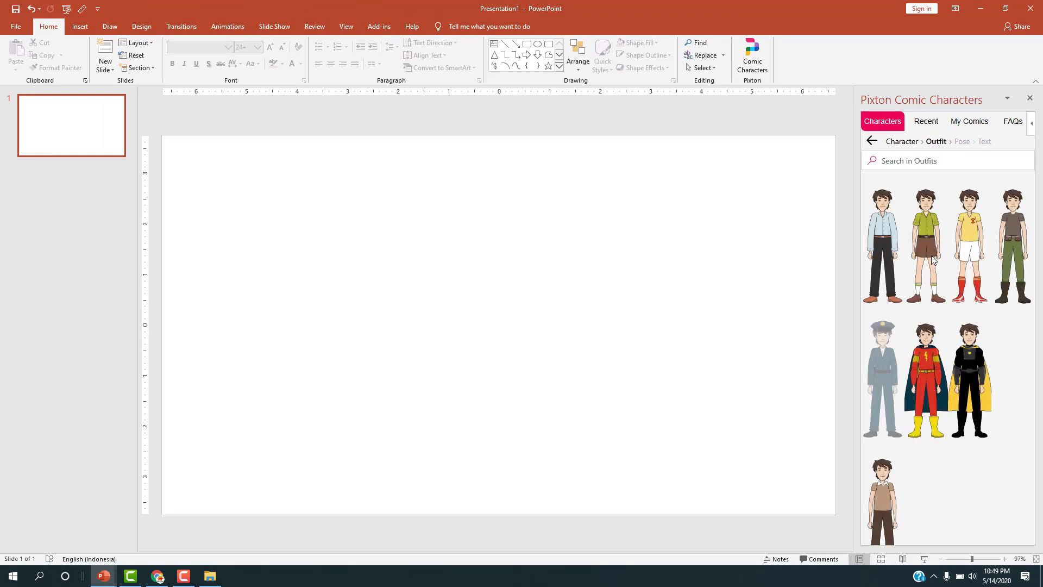
pyautogui.scroll(-2, 940, 326)
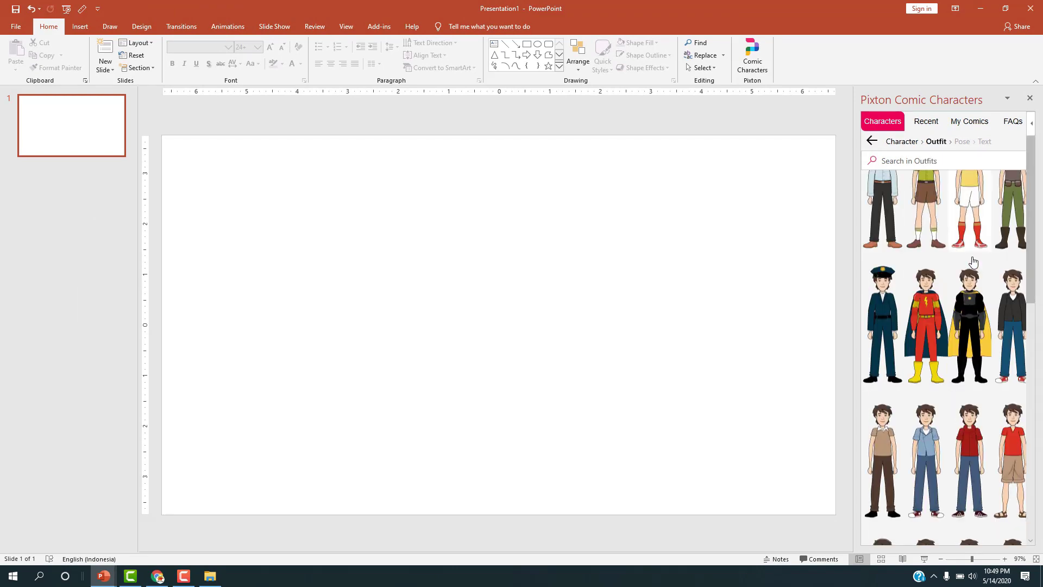
pyautogui.scroll(-3, 948, 380)
pyautogui.scroll(-3, 950, 406)
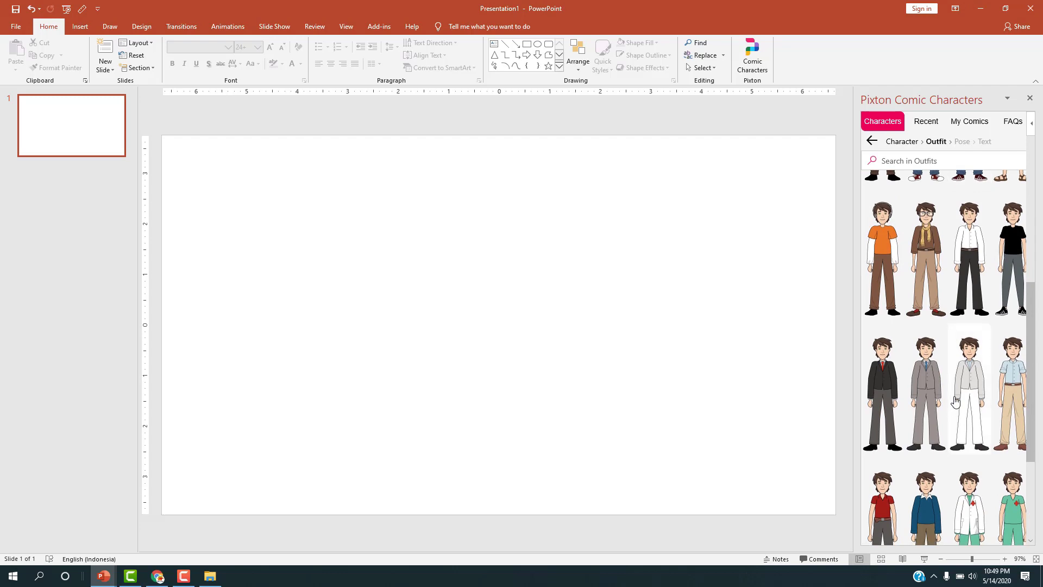
pyautogui.scroll(-1, 951, 400)
pyautogui.scroll(3, 939, 383)
pyautogui.scroll(3, 938, 383)
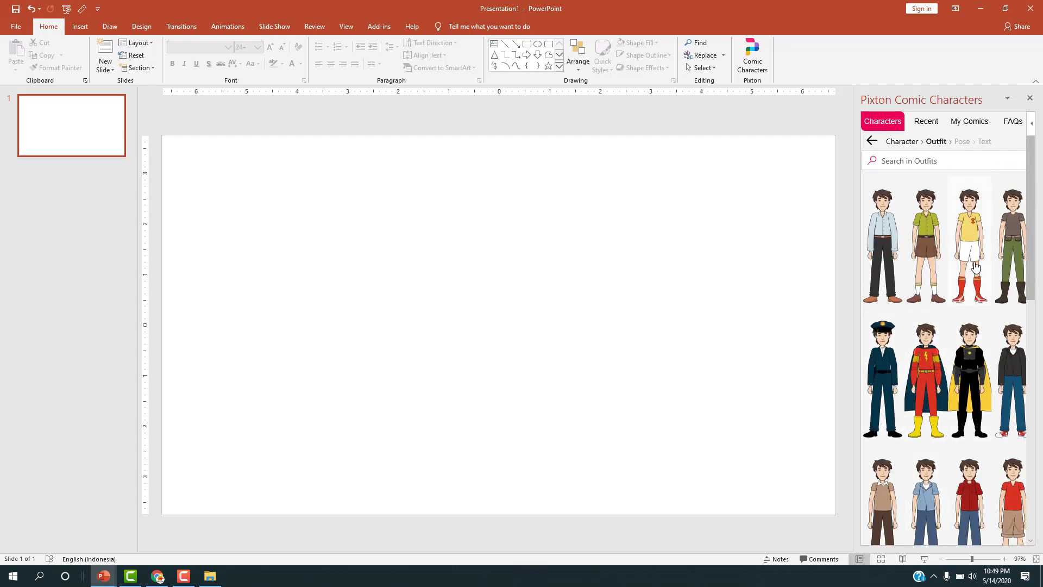
pyautogui.scroll(-3, 973, 323)
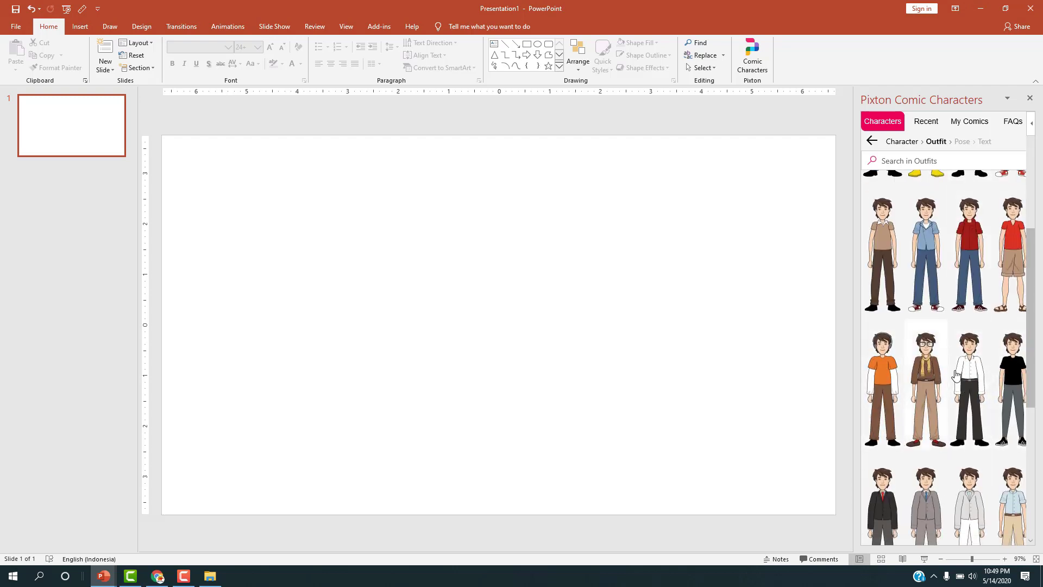
pyautogui.click(880, 372)
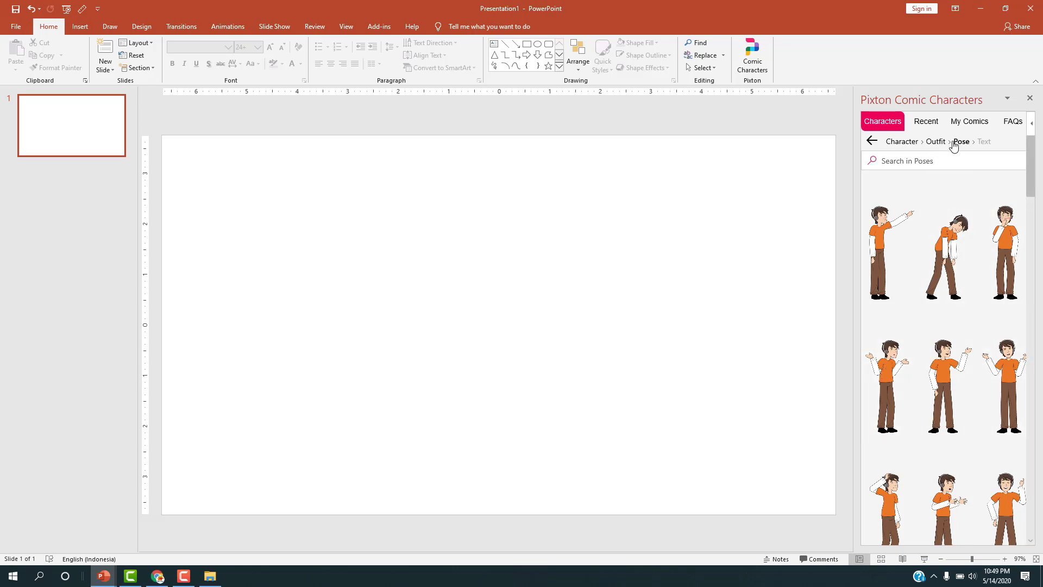
# Insert the shrugging orange-shirt character without a speech bubble and select it on the slide.
pyautogui.scroll(-1, 954, 249)
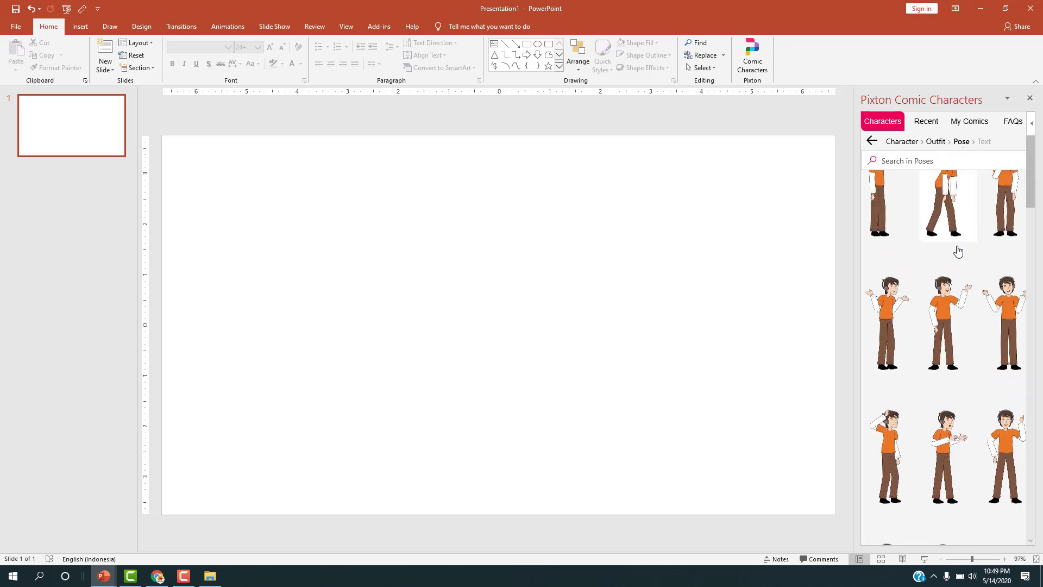
pyautogui.scroll(1, 956, 257)
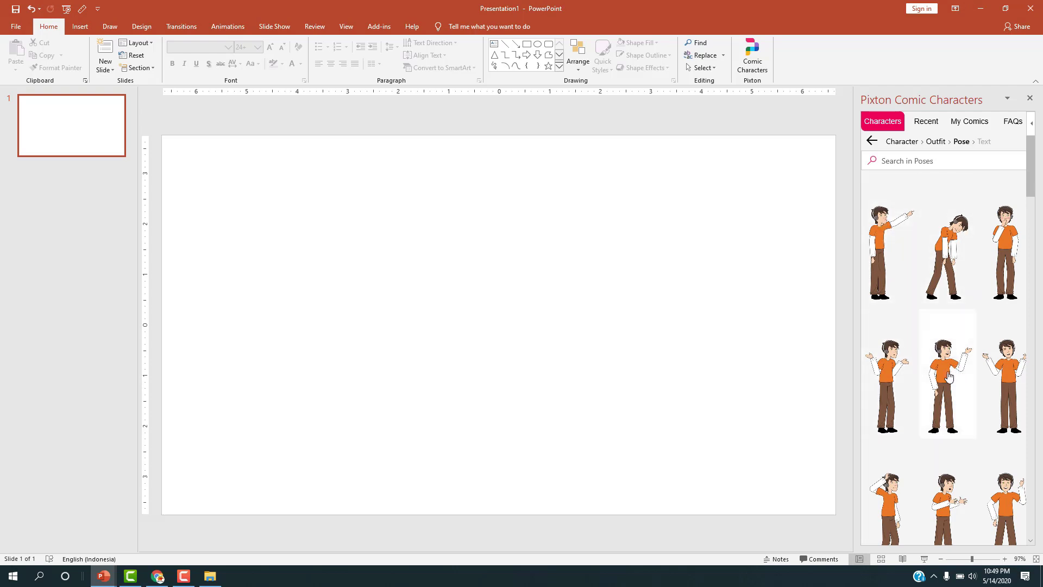
pyautogui.click(901, 378)
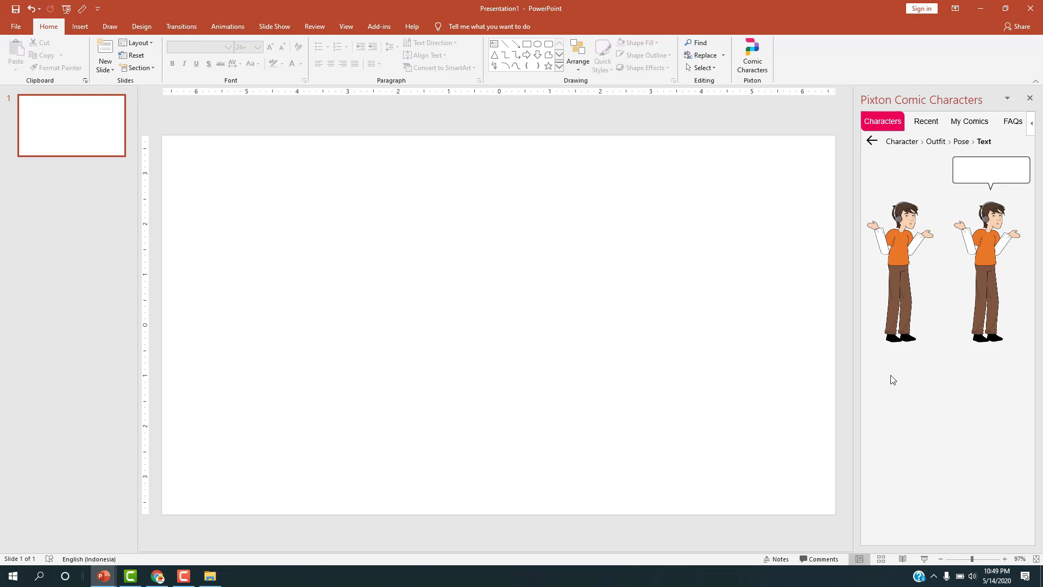
pyautogui.click(909, 265)
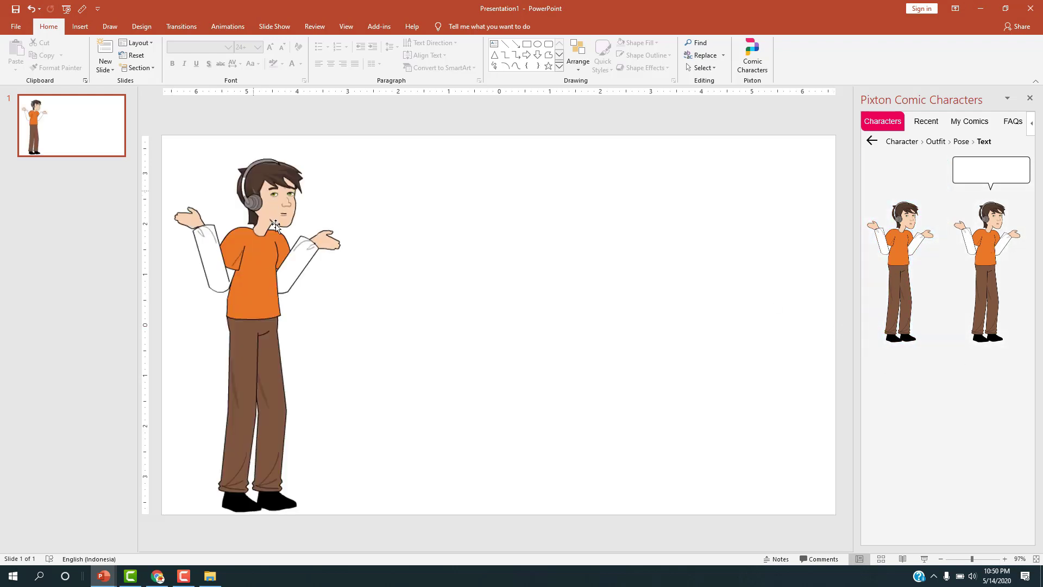
pyautogui.click(320, 232)
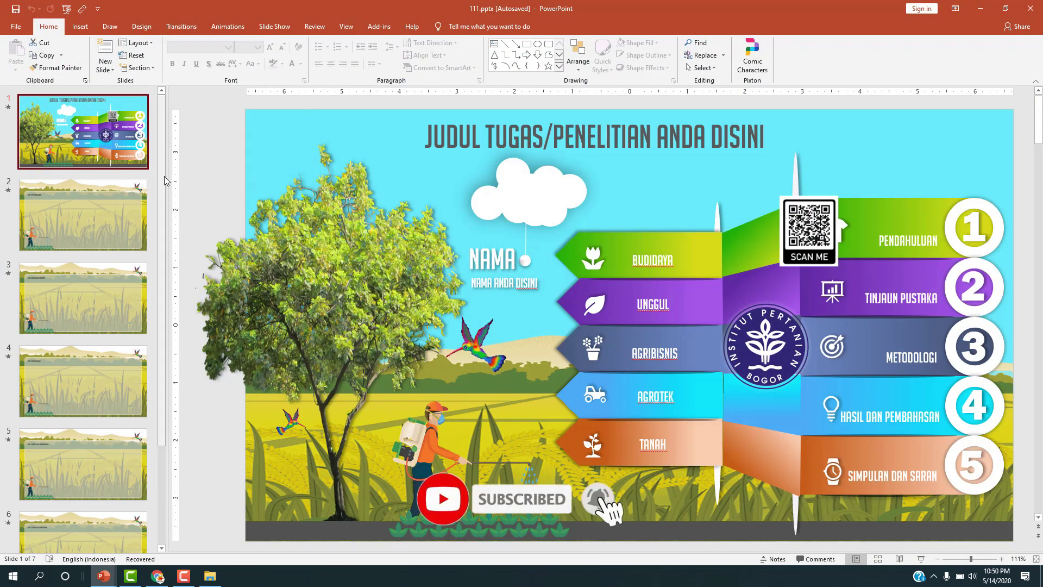
# Go to slide 2, BAB 1 PENDAHULUAN, and open the Pixton Comic Characters pane.
pyautogui.scroll(-1, 169, 240)
pyautogui.scroll(-1, 168, 240)
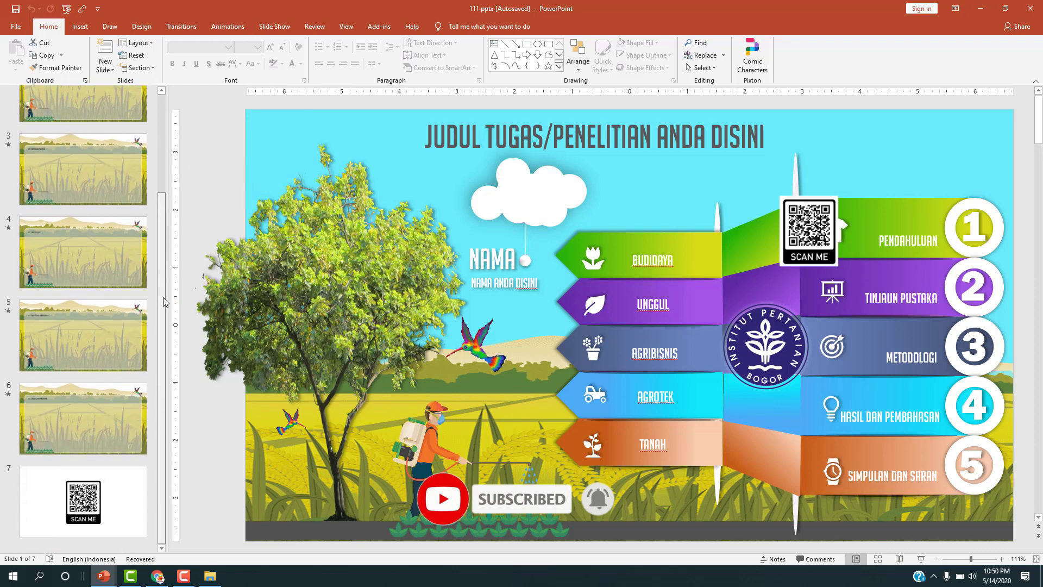
pyautogui.scroll(2, 170, 206)
pyautogui.scroll(1, 173, 163)
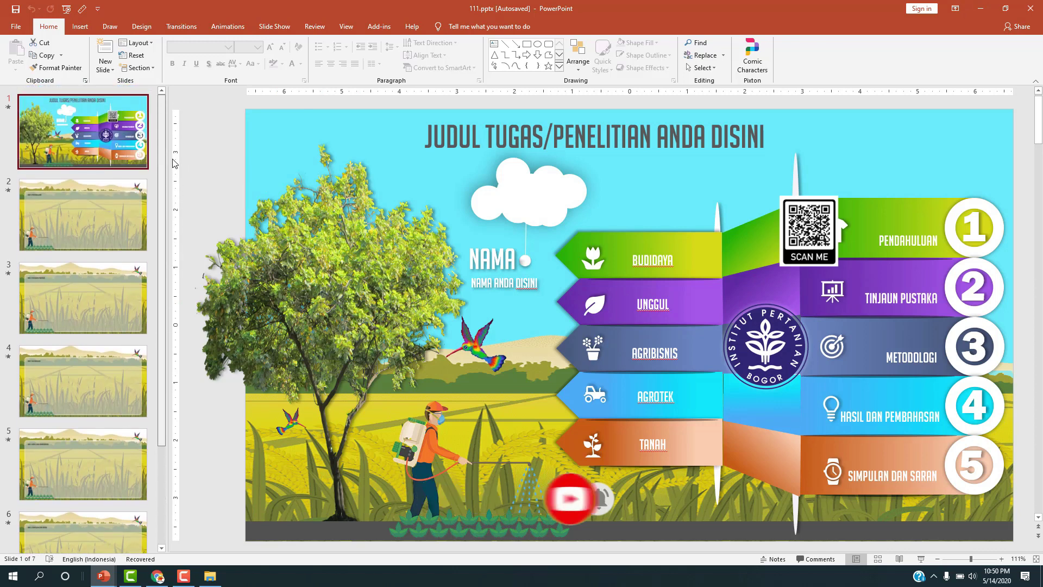
pyautogui.click(84, 220)
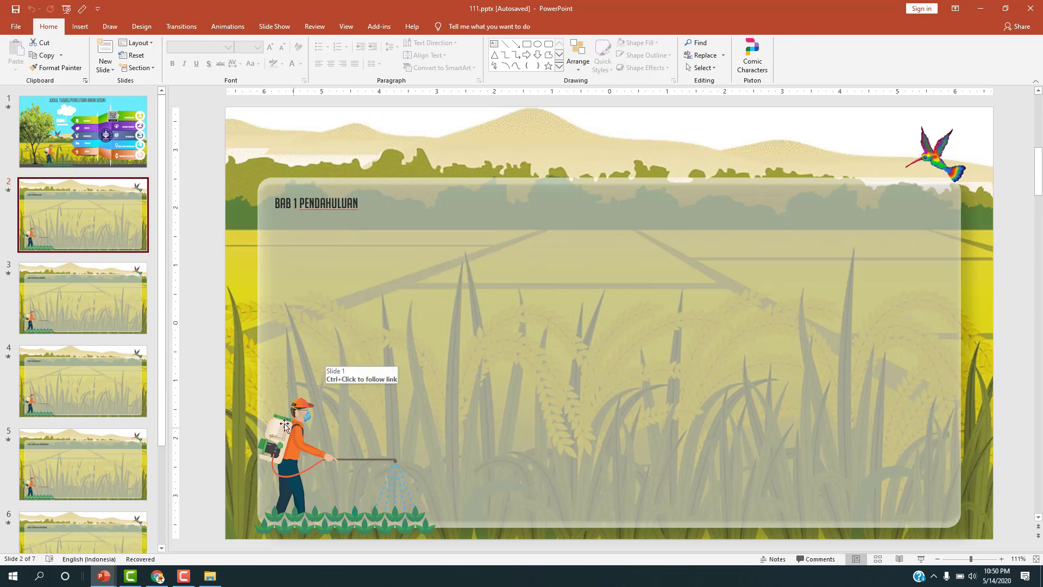
pyautogui.click(752, 60)
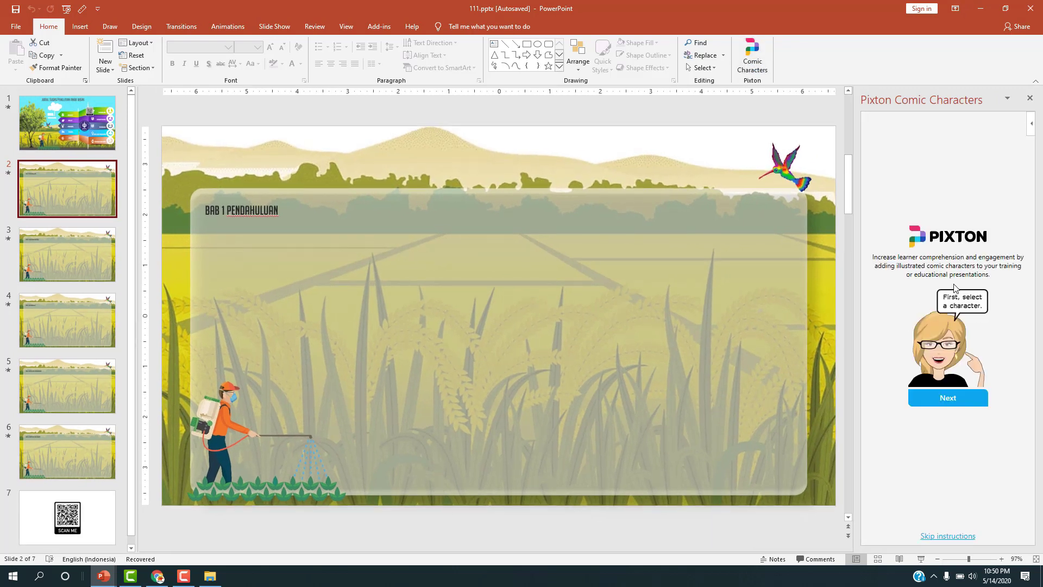
# Skip the Pixton intro, choose the brown-haired character, and dress it in the orange T-shirt.
pyautogui.click(945, 536)
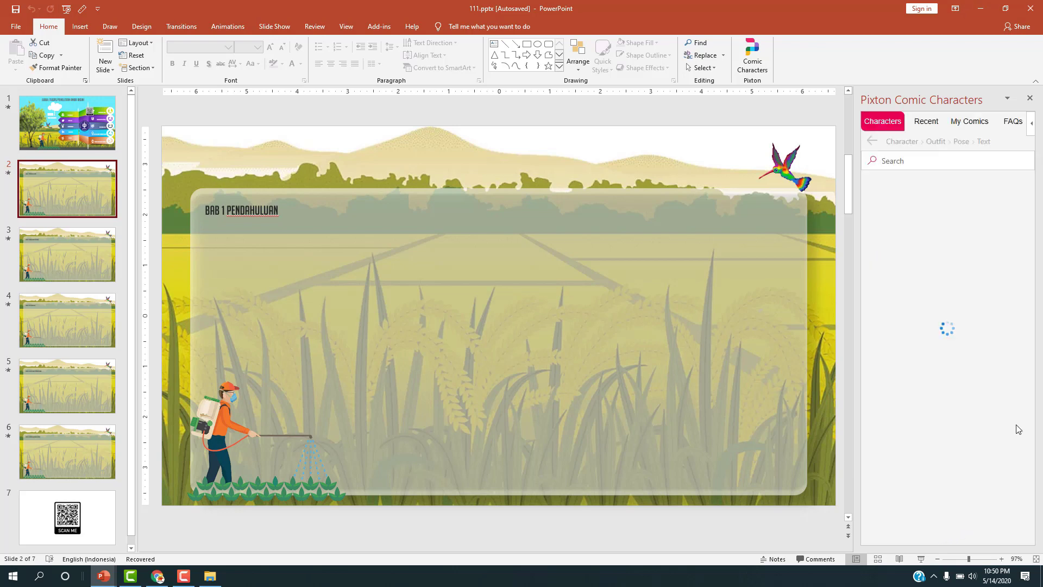
pyautogui.click(886, 245)
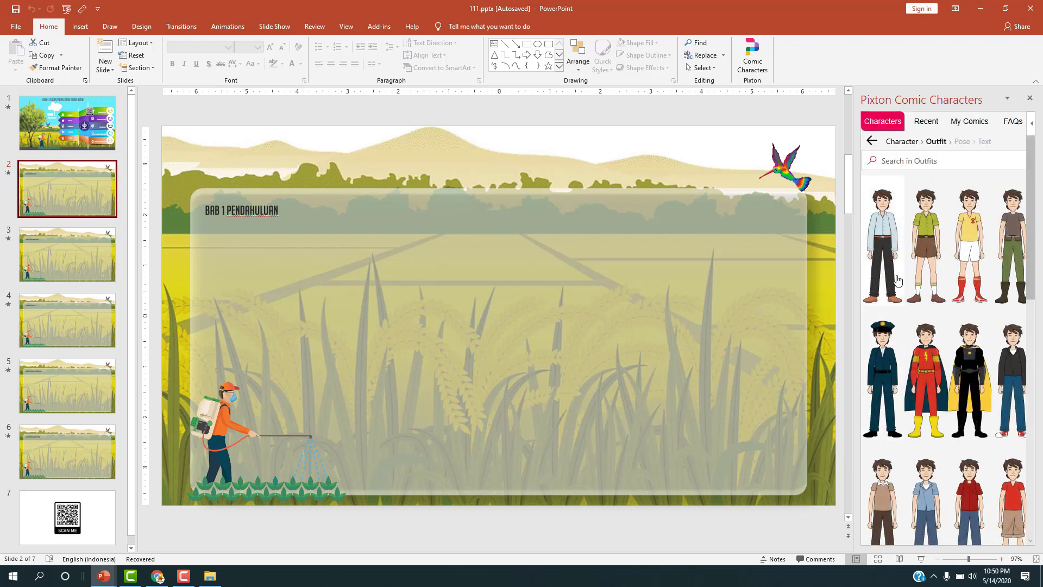
pyautogui.scroll(-2, 989, 326)
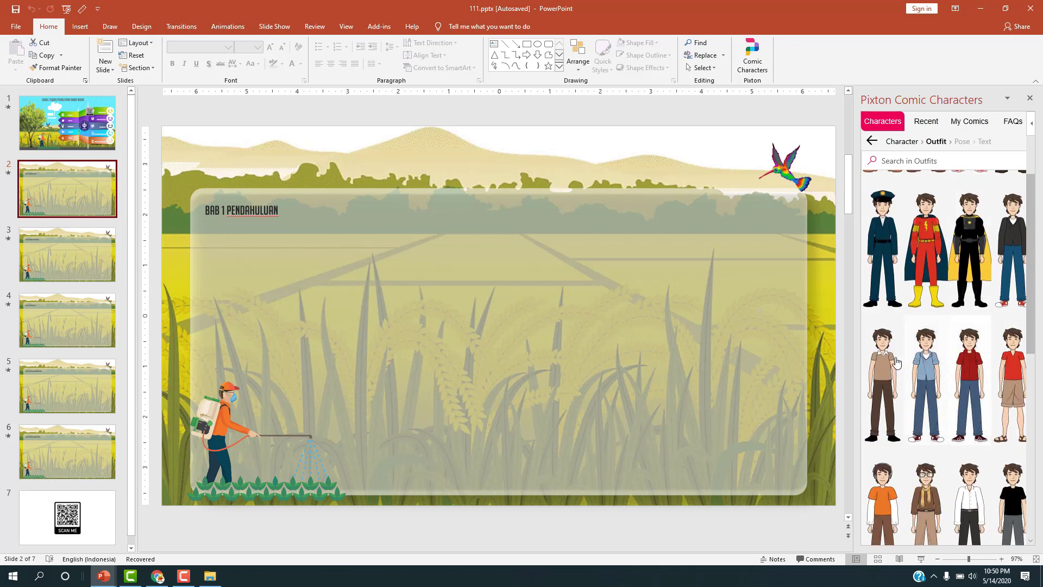
pyautogui.scroll(-3, 935, 359)
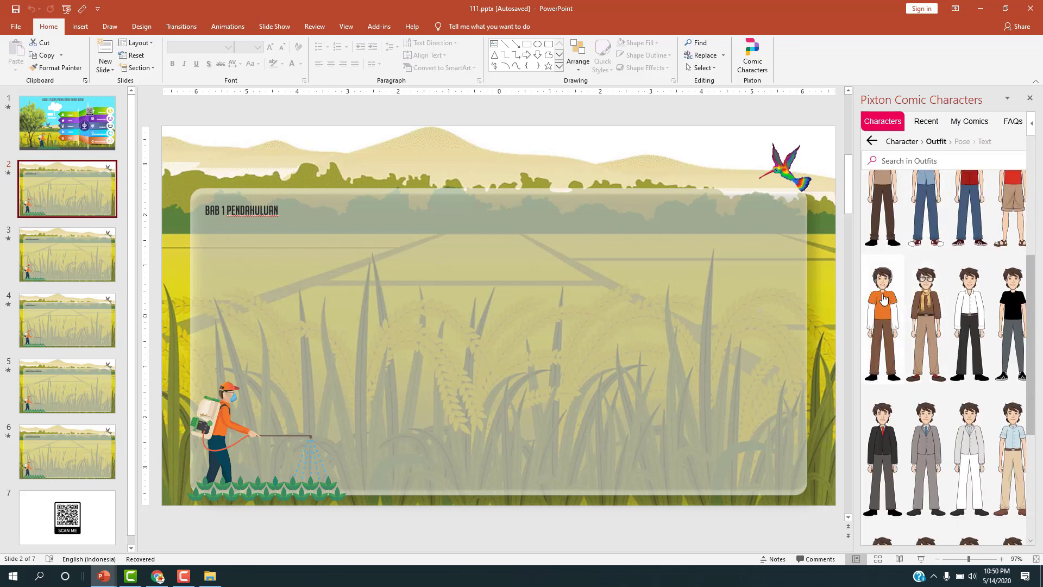
pyautogui.click(886, 300)
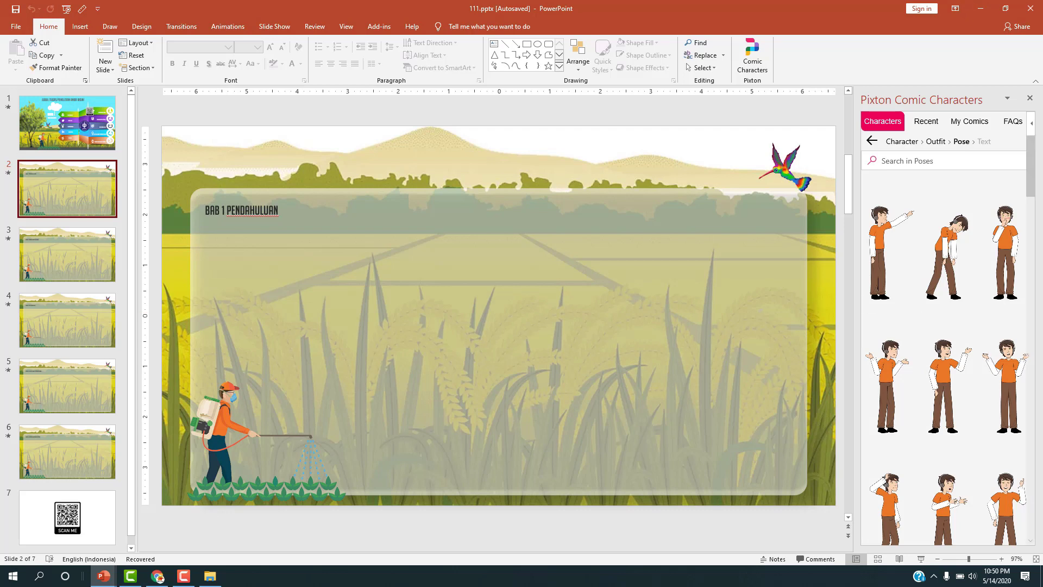
# Insert the arms-raised character with a speech bubble on slide 2, then delete it again.
pyautogui.click(1008, 350)
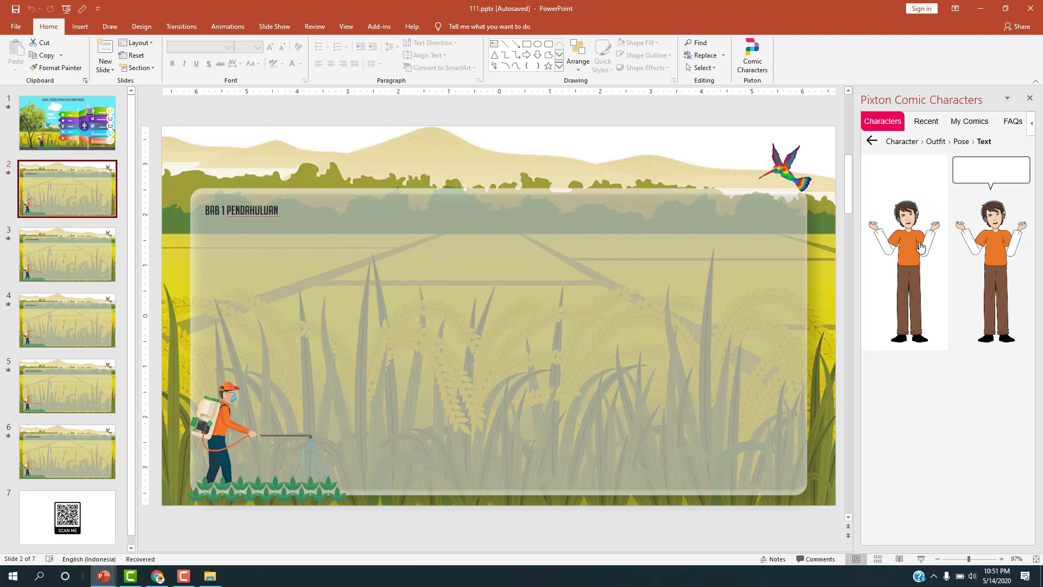
pyautogui.click(999, 241)
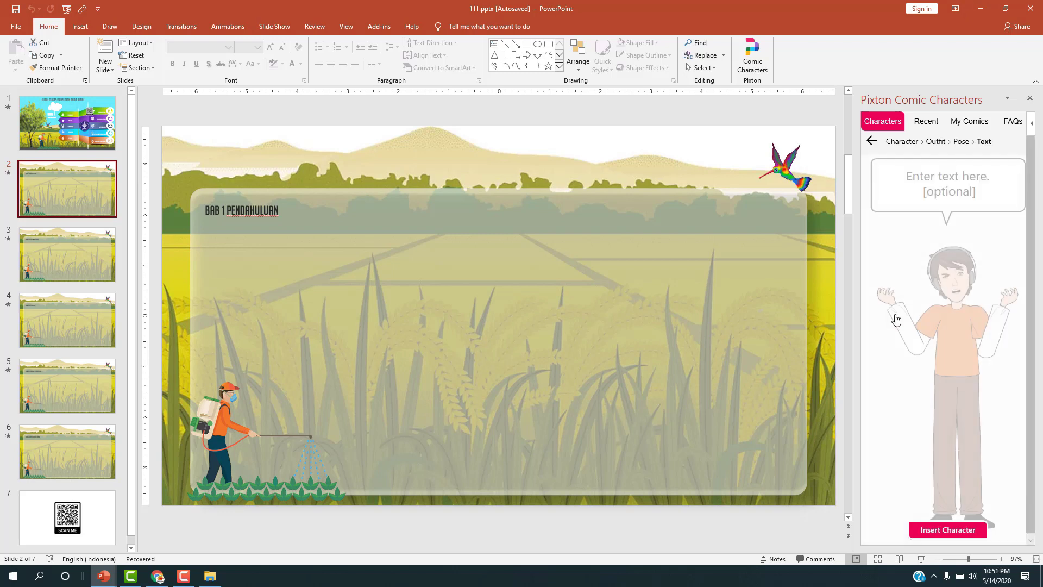
pyautogui.click(944, 530)
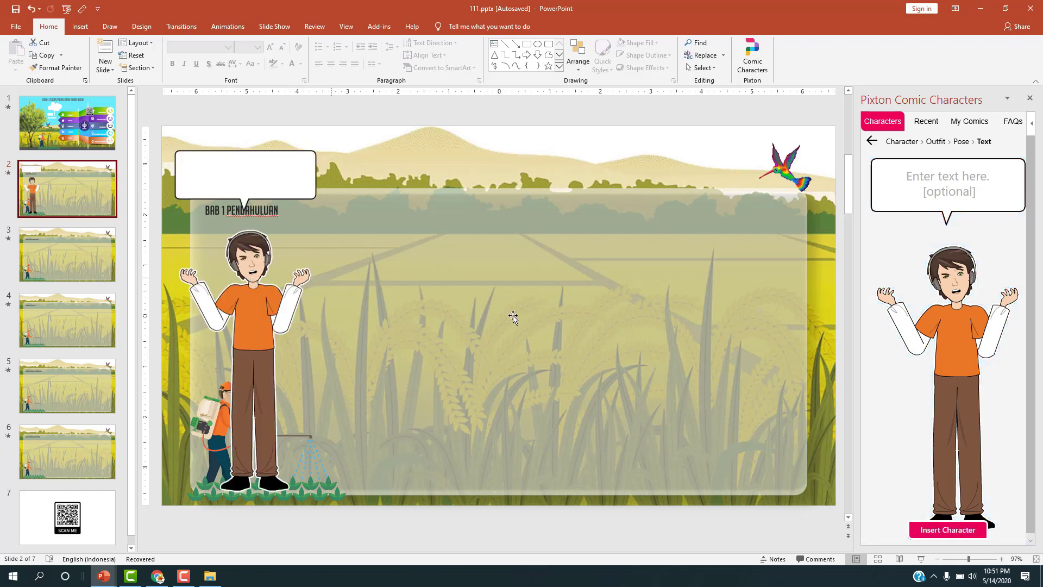
pyautogui.click(252, 181)
pyautogui.press('Delete')
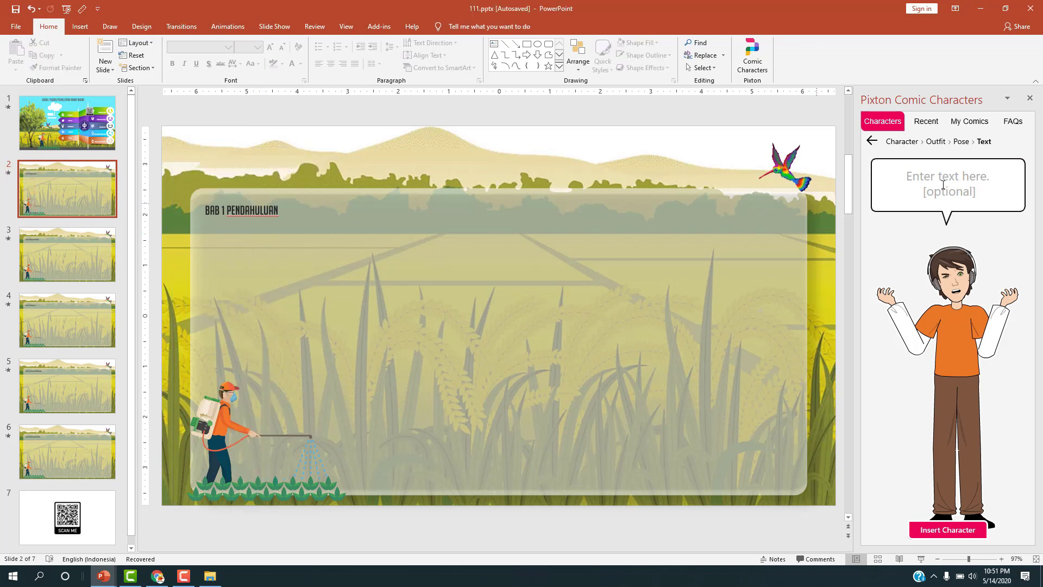
# Enter the bubble text 'uji coba teks di slide character', correcting typos.
pyautogui.click(949, 185)
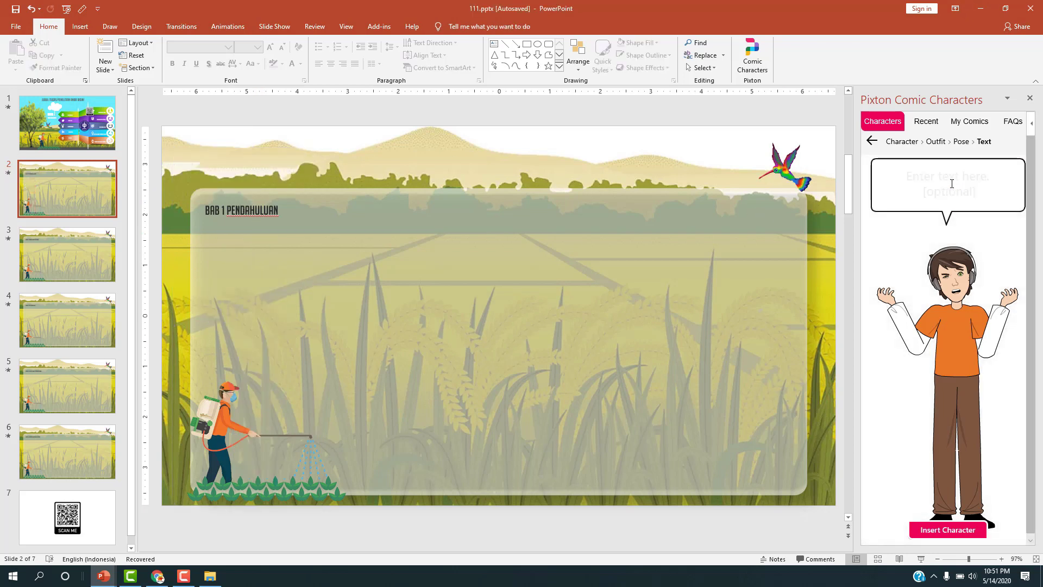
pyautogui.write('bg')
pyautogui.press('BackSpace')
pyautogui.press('BackSpace')
pyautogui.press('BackSpace')
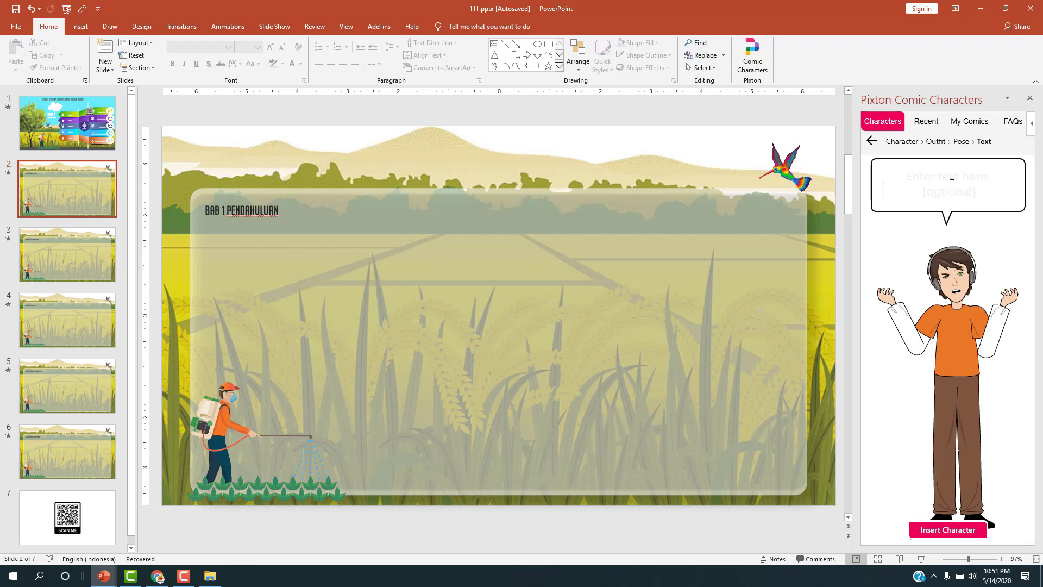
pyautogui.write('uji coba ')
pyautogui.write('teks di s')
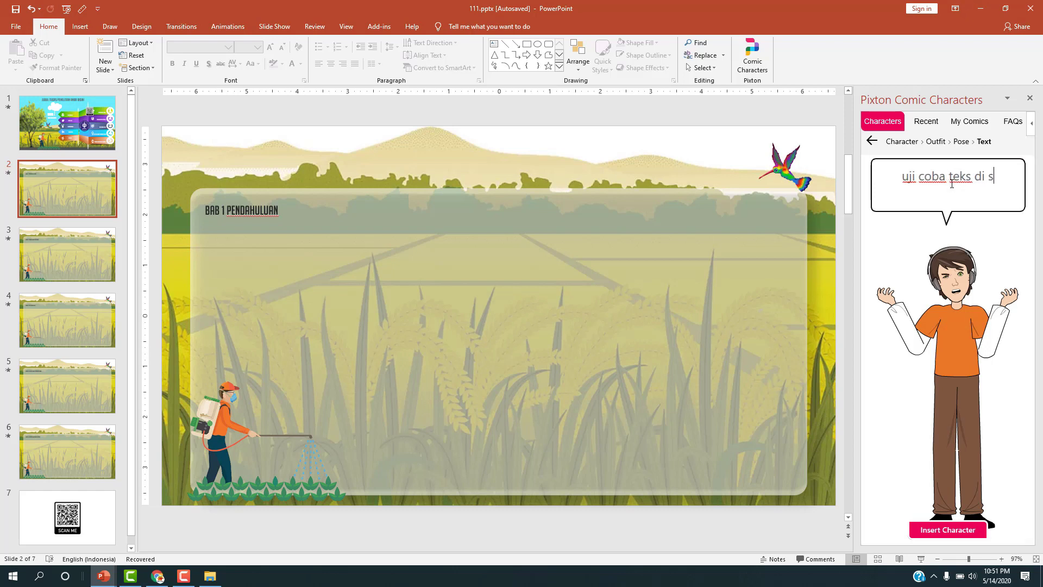
pyautogui.write('lide ')
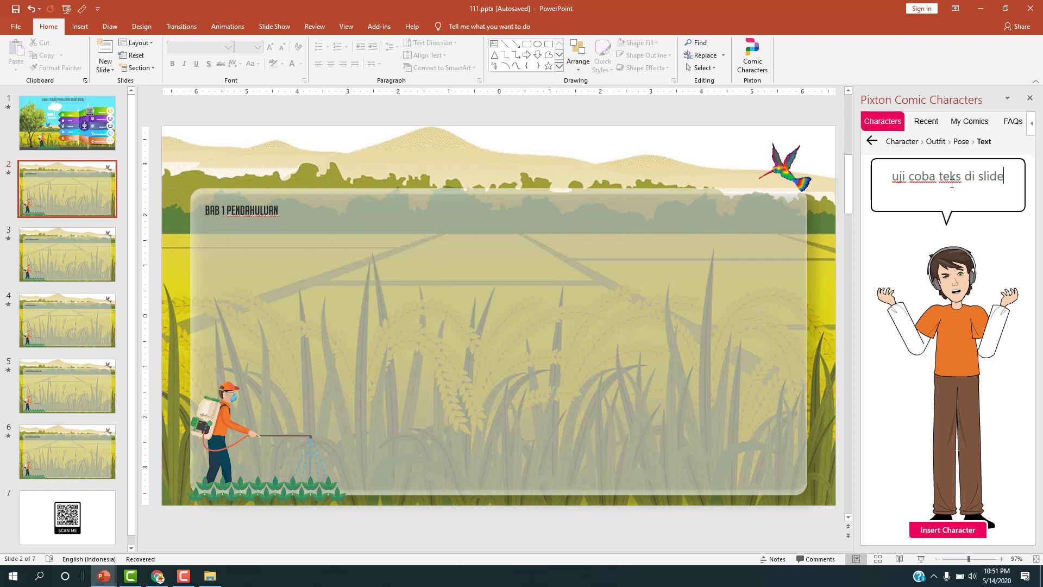
pyautogui.write('charact')
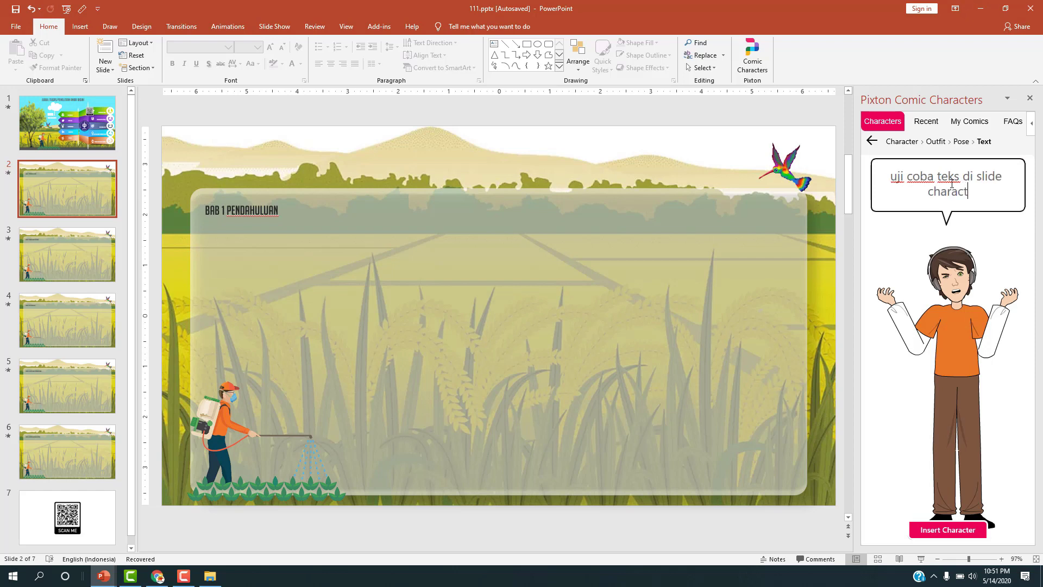
pyautogui.write('er power')
pyautogui.write(' p')
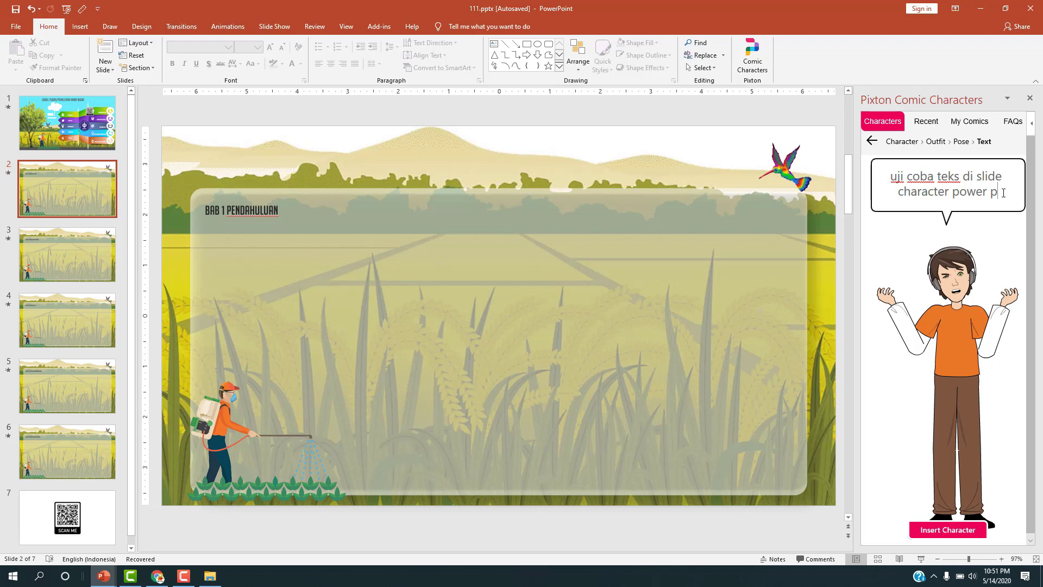
pyautogui.press('BackSpace')
pyautogui.press('BackSpace')
pyautogui.press('BackSpace')
pyautogui.press('BackSpace')
pyautogui.press('BackSpace')
pyautogui.press('BackSpace')
pyautogui.press('BackSpace')
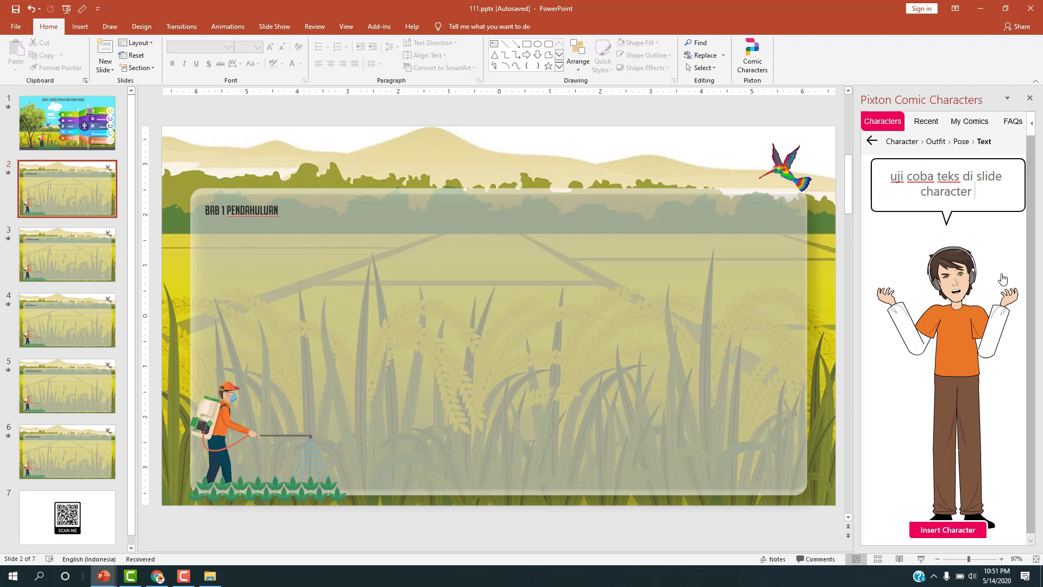
# Insert the talking character, move it to the right of slide 2, and shrink it.
pyautogui.click(951, 530)
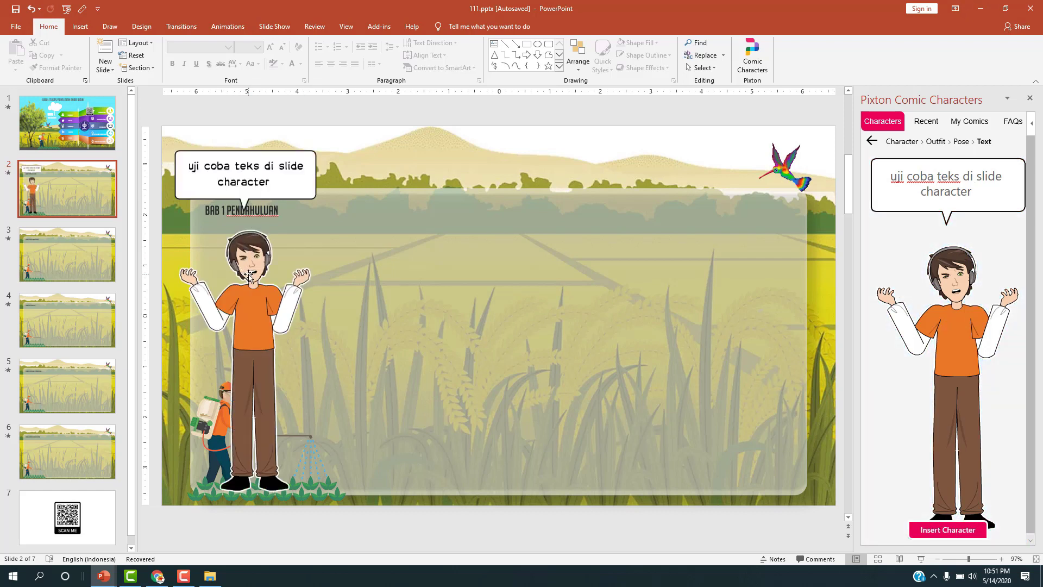
pyautogui.moveTo(241, 273); pyautogui.dragTo(770, 282)
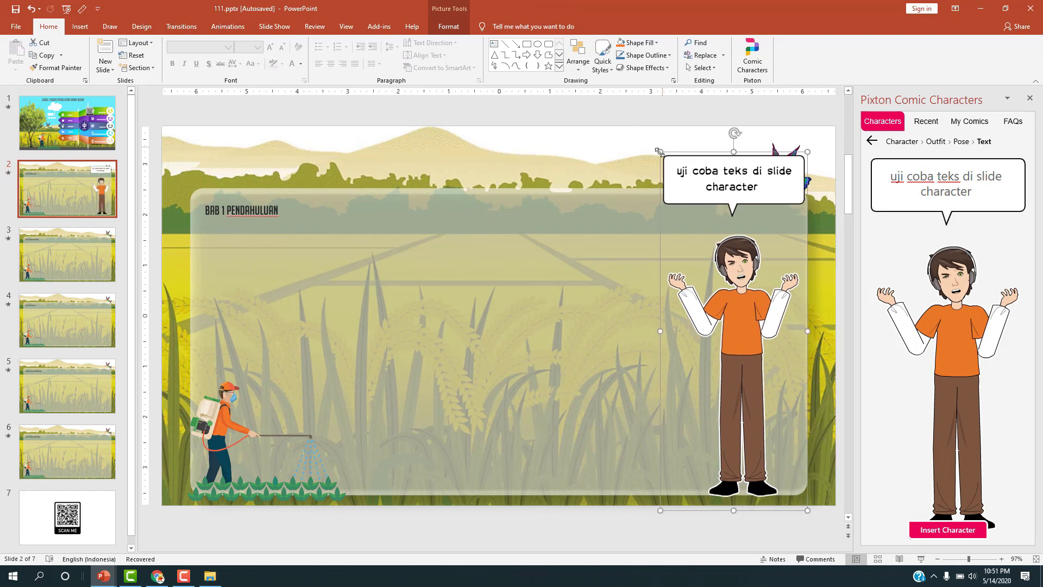
pyautogui.moveTo(682, 189); pyautogui.dragTo(731, 327)
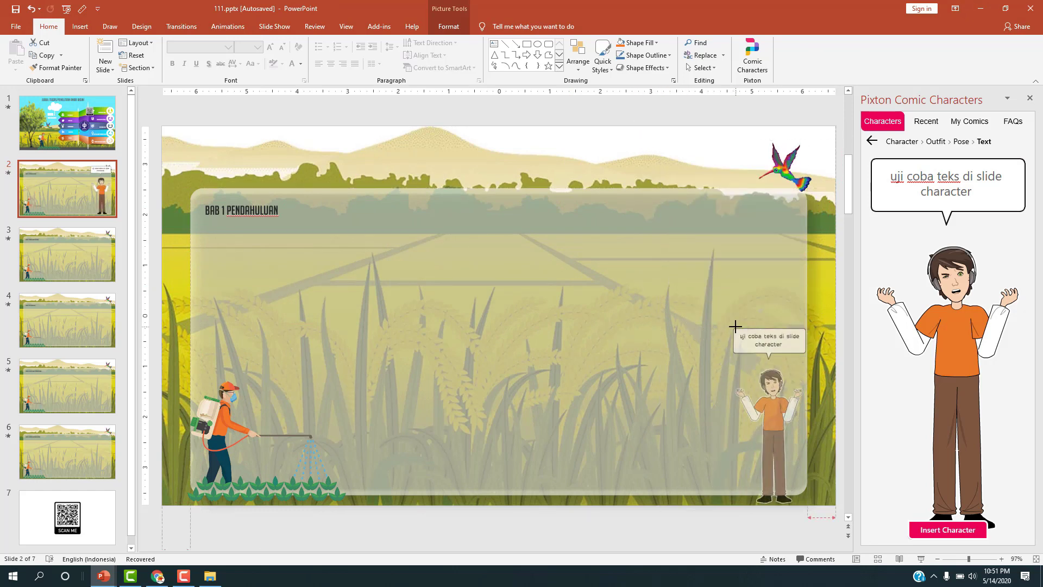
pyautogui.click(828, 276)
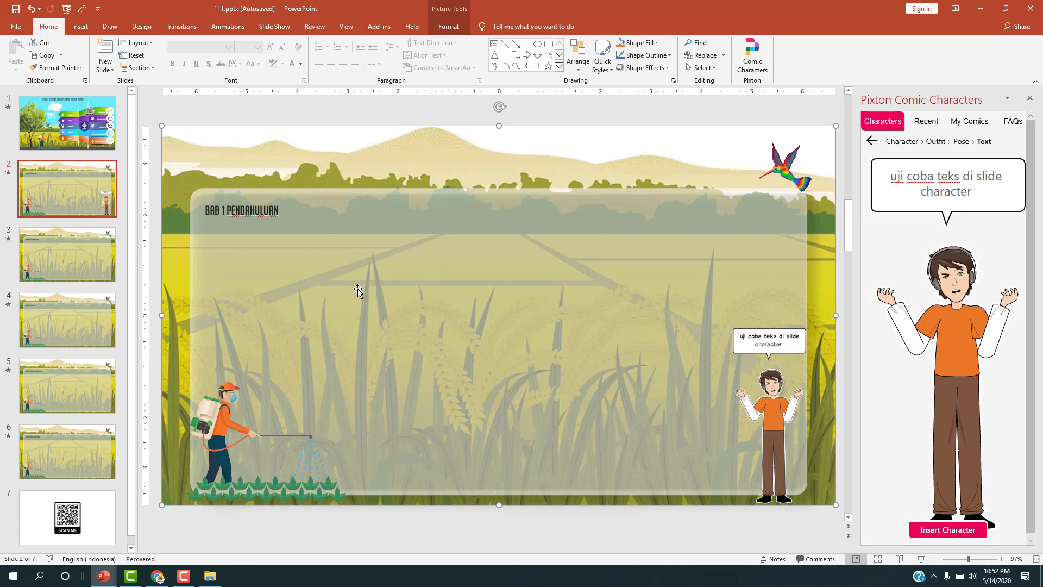
# Insert a waving Pixton character without a bubble onto slide 3, BAB 2 TINJAUAN PUSTAKA.
pyautogui.click(80, 253)
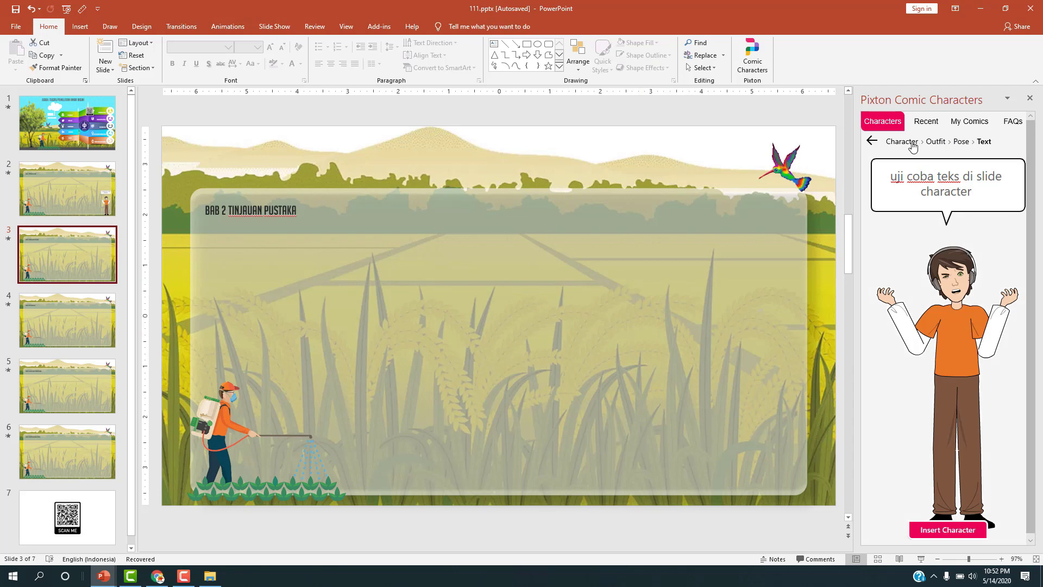
pyautogui.click(961, 142)
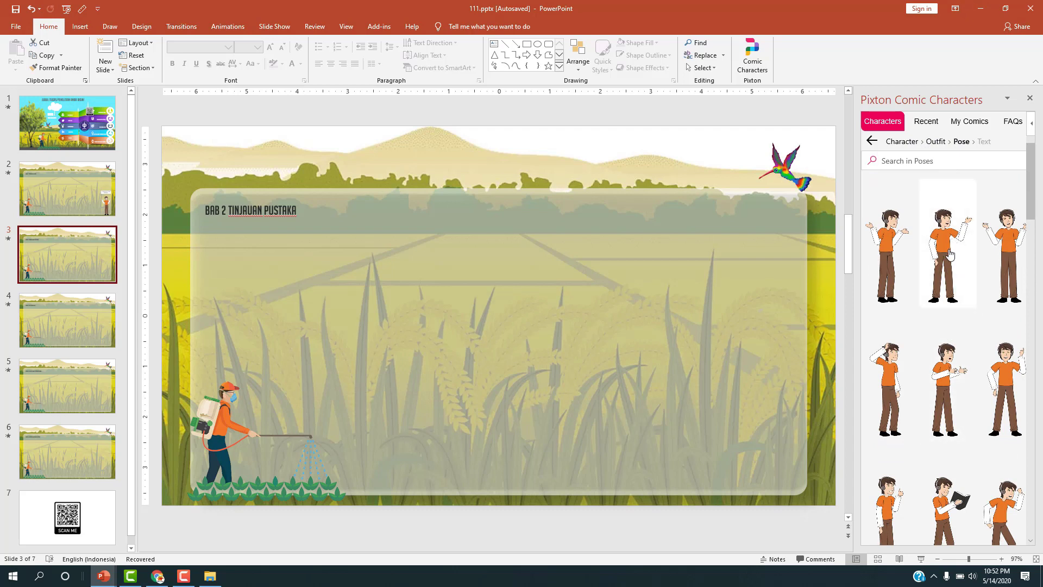
pyautogui.click(949, 254)
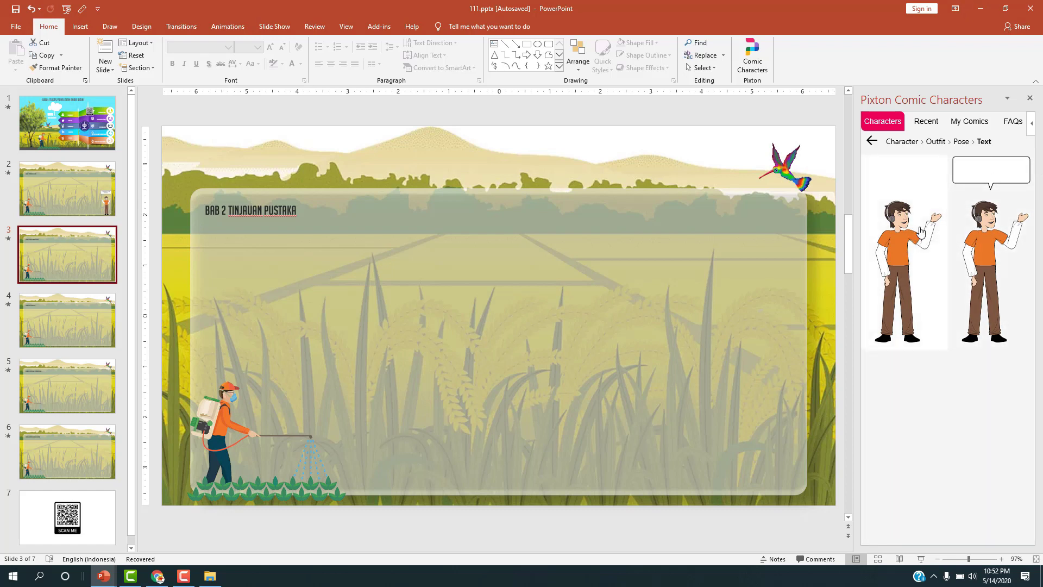
pyautogui.click(901, 249)
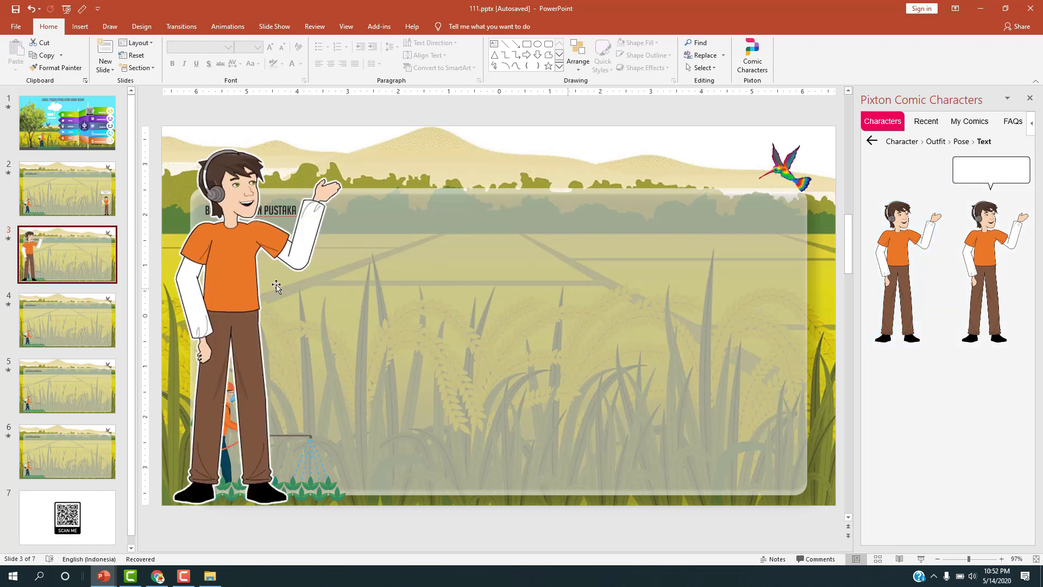
pyautogui.click(251, 265)
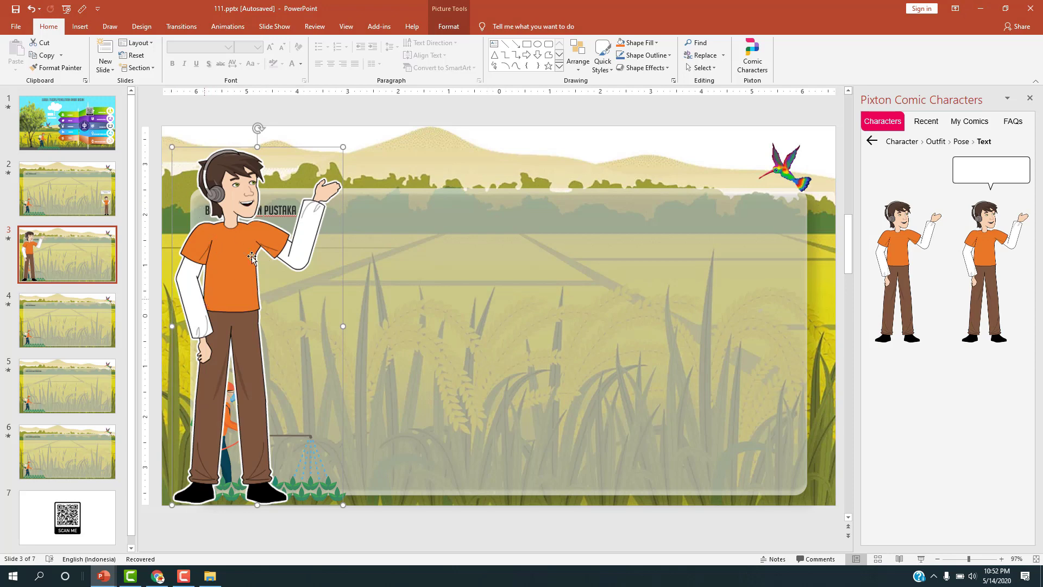
# Flip the character picture horizontally so it faces left.
pyautogui.click(449, 26)
pyautogui.click(901, 68)
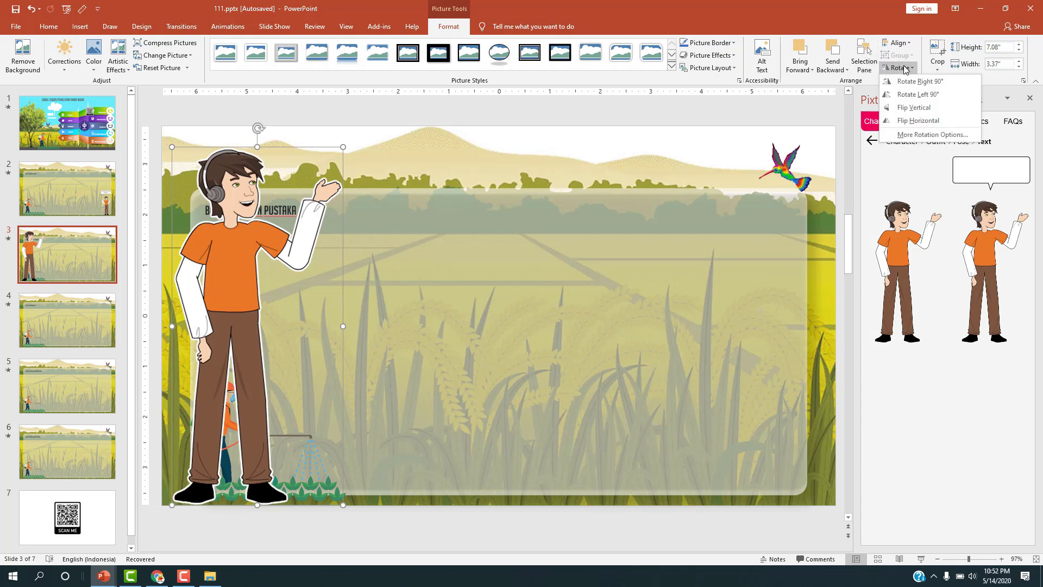
pyautogui.click(918, 120)
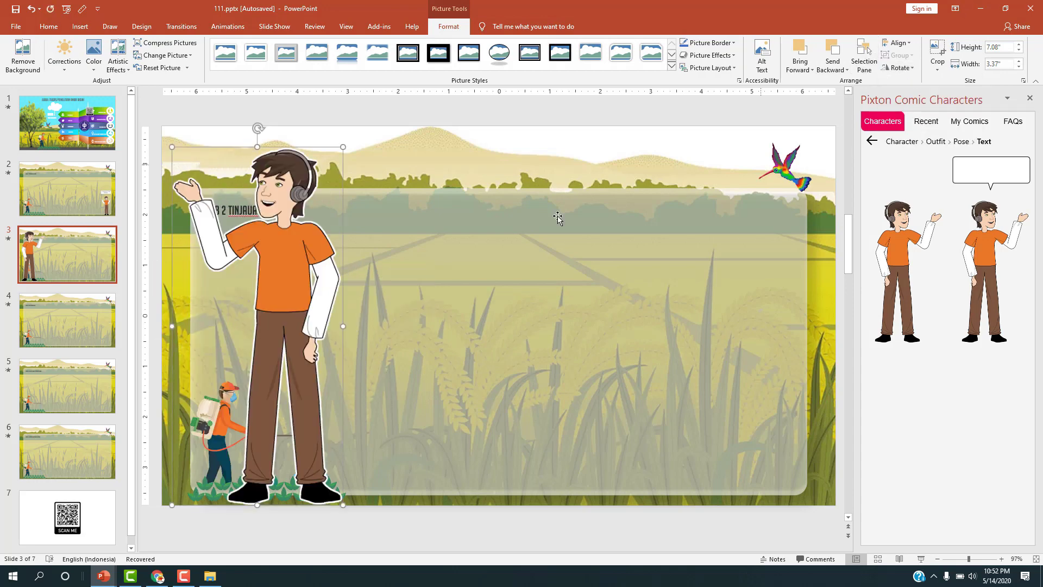
# Move the character to the lower right of the slide and shrink it to 4.2 inches tall.
pyautogui.moveTo(281, 231); pyautogui.dragTo(729, 234)
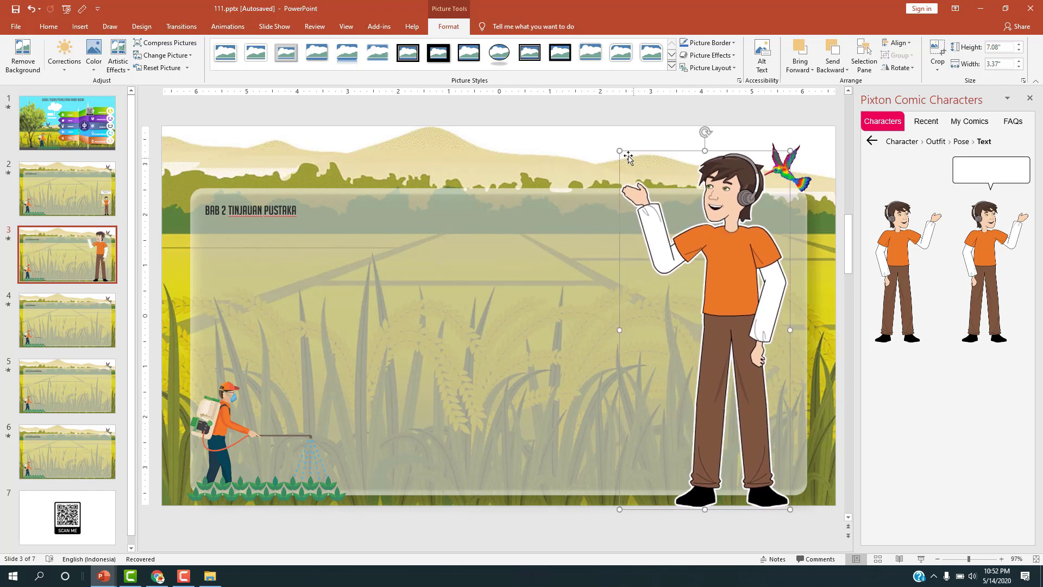
pyautogui.moveTo(619, 151); pyautogui.dragTo(761, 304)
pyautogui.moveTo(757, 363); pyautogui.dragTo(776, 347)
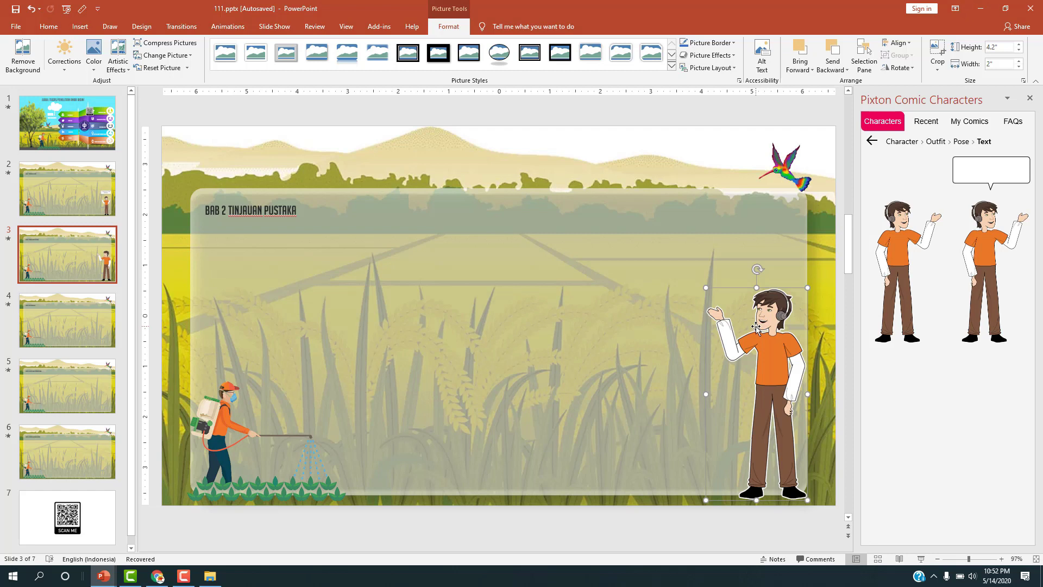
pyautogui.click(718, 112)
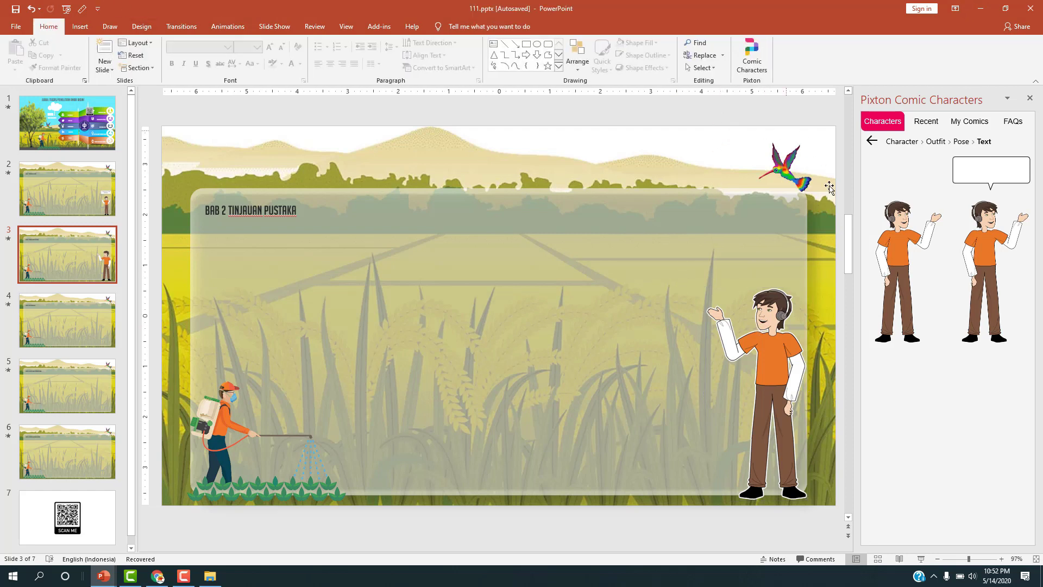
pyautogui.click(125, 59)
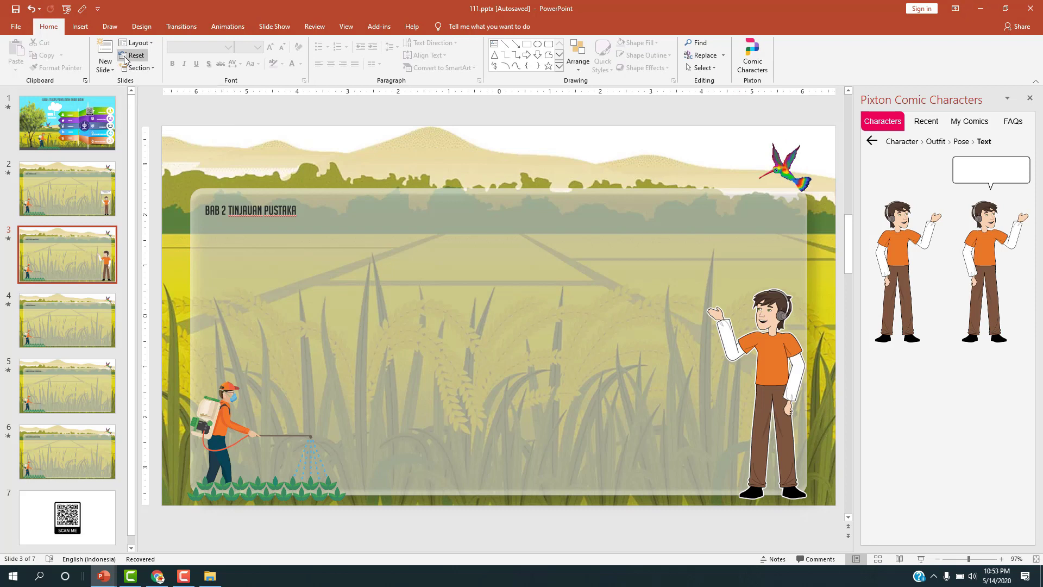
pyautogui.click(765, 314)
pyautogui.click(513, 109)
# Draw an Oval callout shape from the Shapes gallery above the character's head.
pyautogui.click(80, 27)
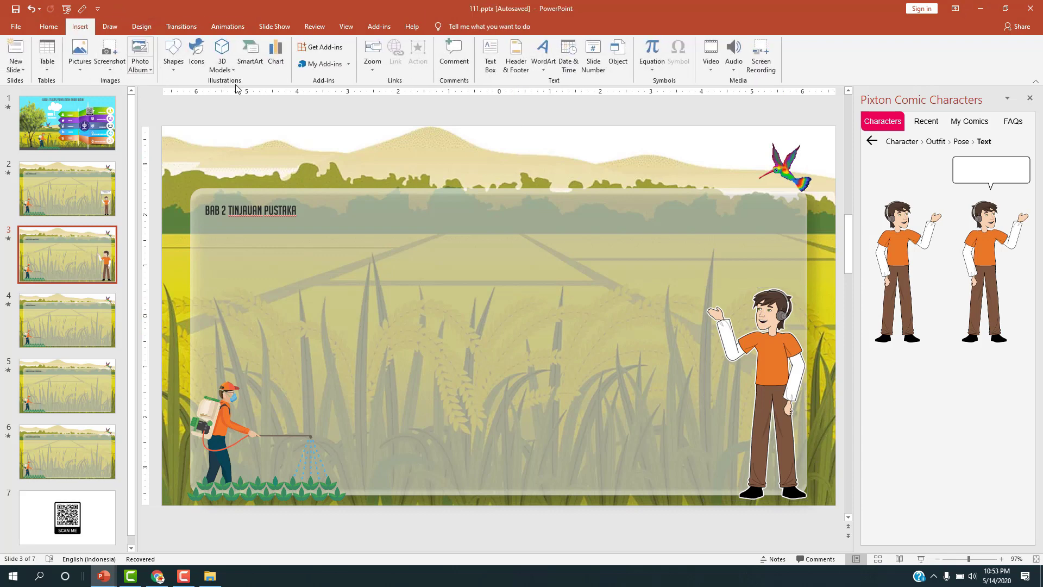
pyautogui.click(174, 69)
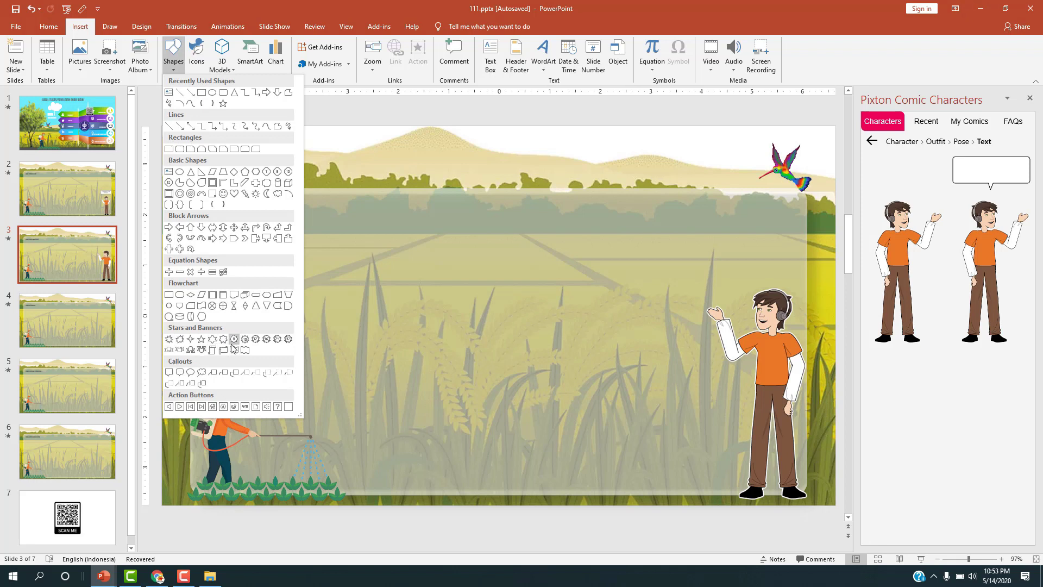
pyautogui.click(202, 372)
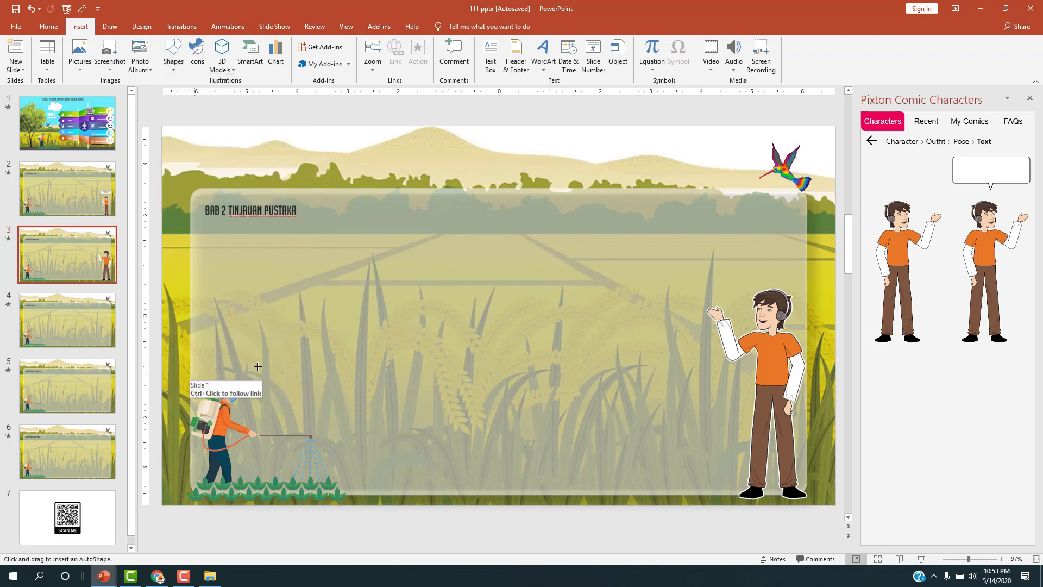
pyautogui.moveTo(667, 204)
pyautogui.mouseDown()
pyautogui.moveTo(759, 278)
pyautogui.moveTo(748, 287)
pyautogui.mouseUp()
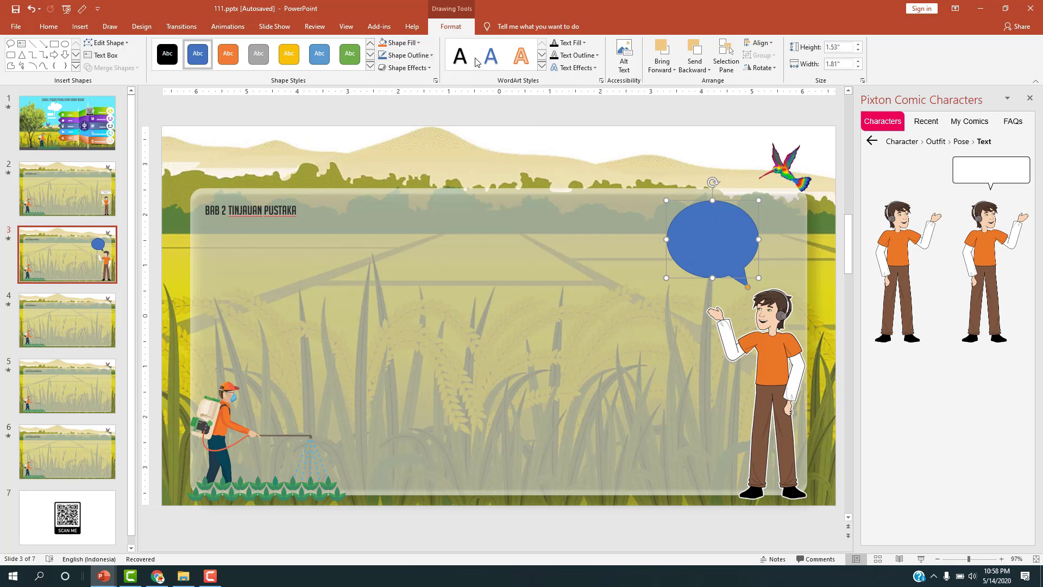
# Fill the oval callout white with a grey outline and begin editing its text.
pyautogui.click(414, 45)
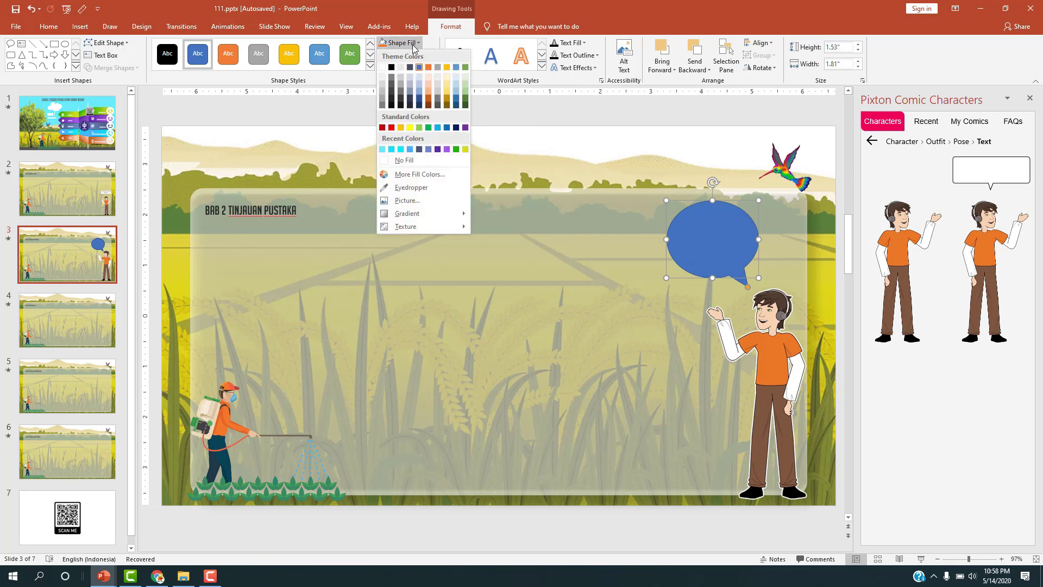
pyautogui.click(383, 67)
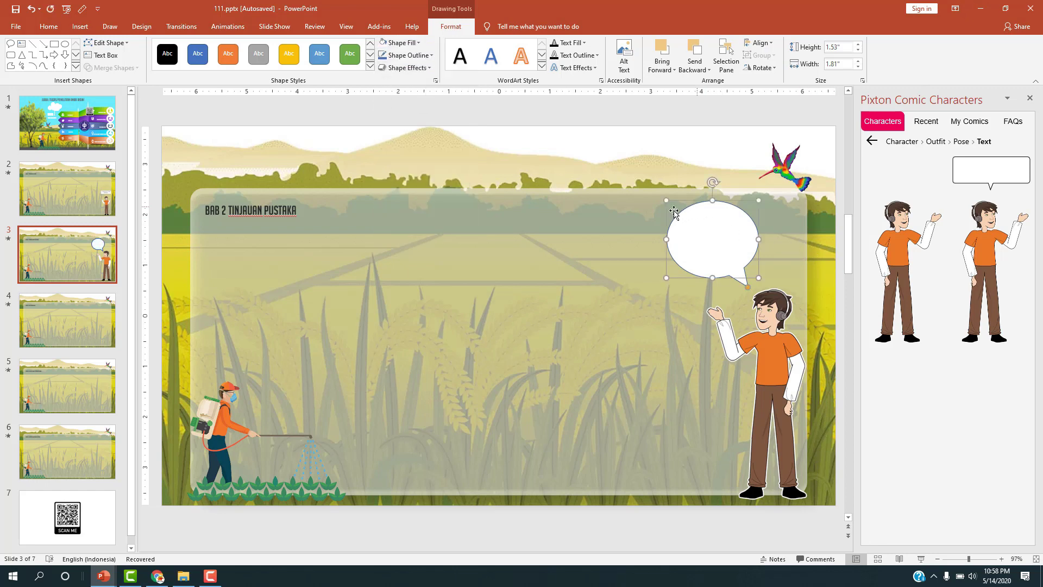
pyautogui.click(419, 57)
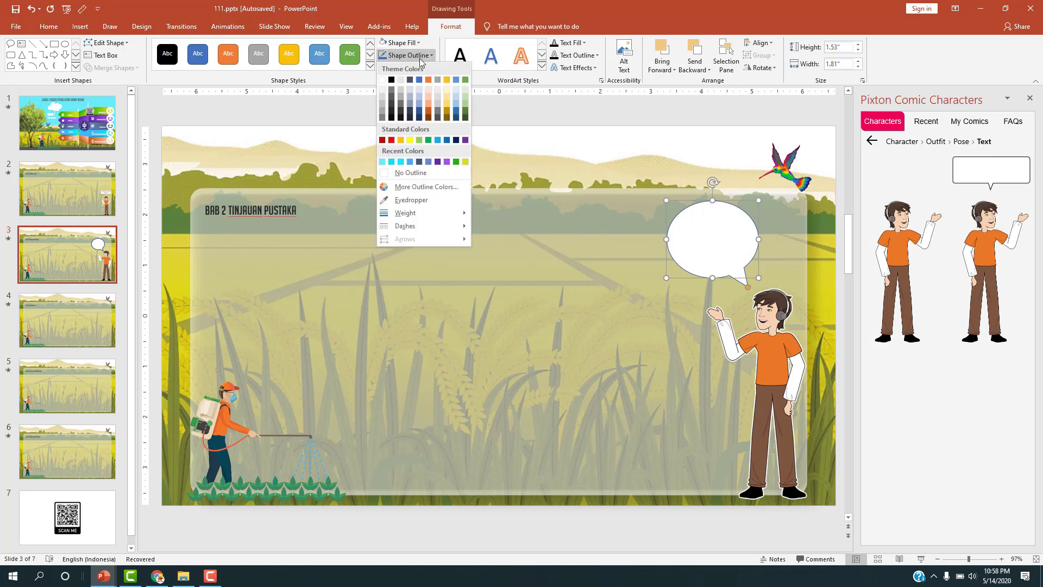
pyautogui.click(393, 94)
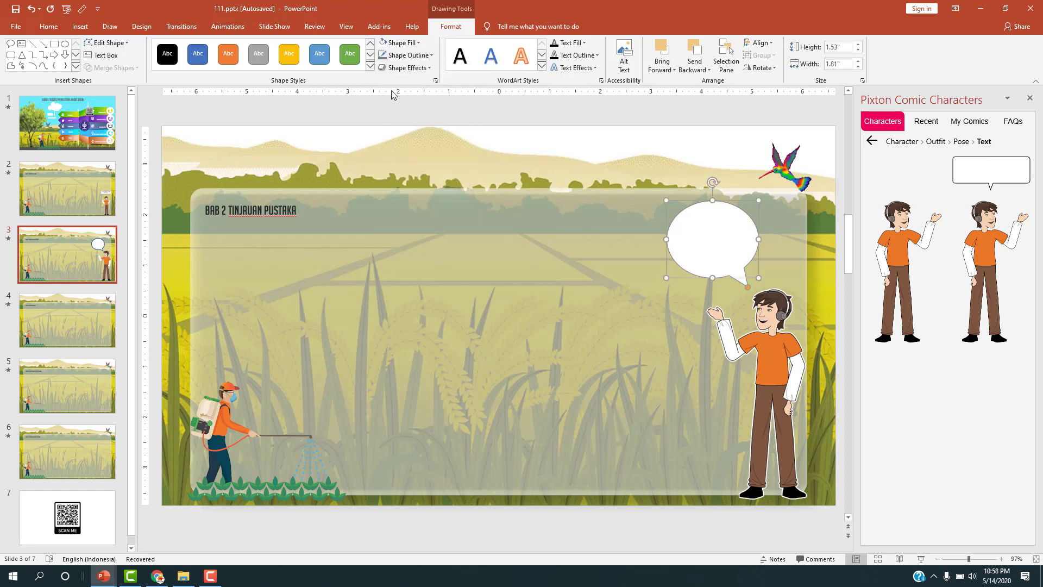
pyautogui.rightClick(707, 241)
pyautogui.click(743, 306)
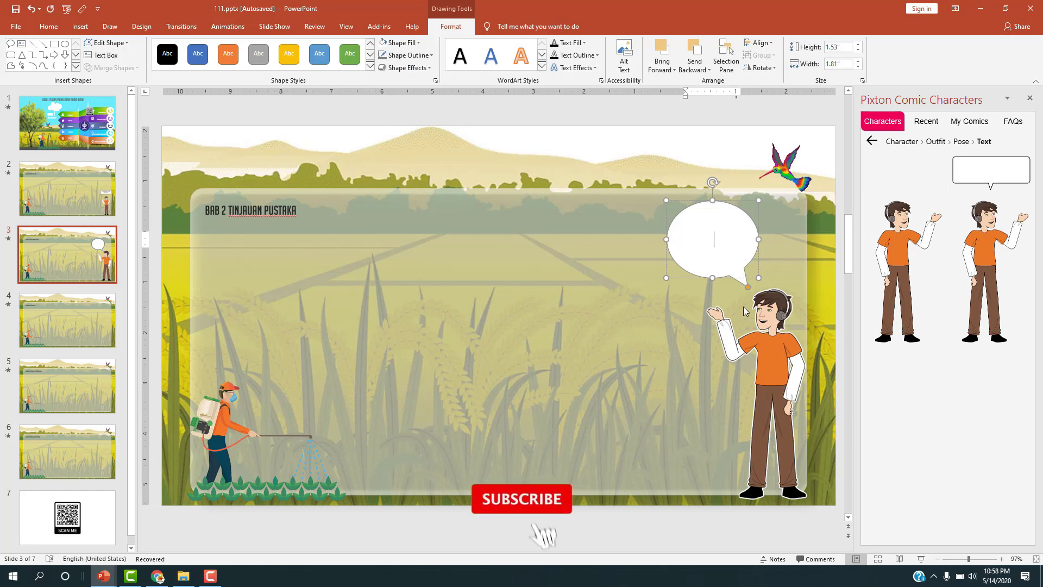
# Type 'Ini landasan teori yang digunakan' into the speech bubble.
pyautogui.press('BackSpace')
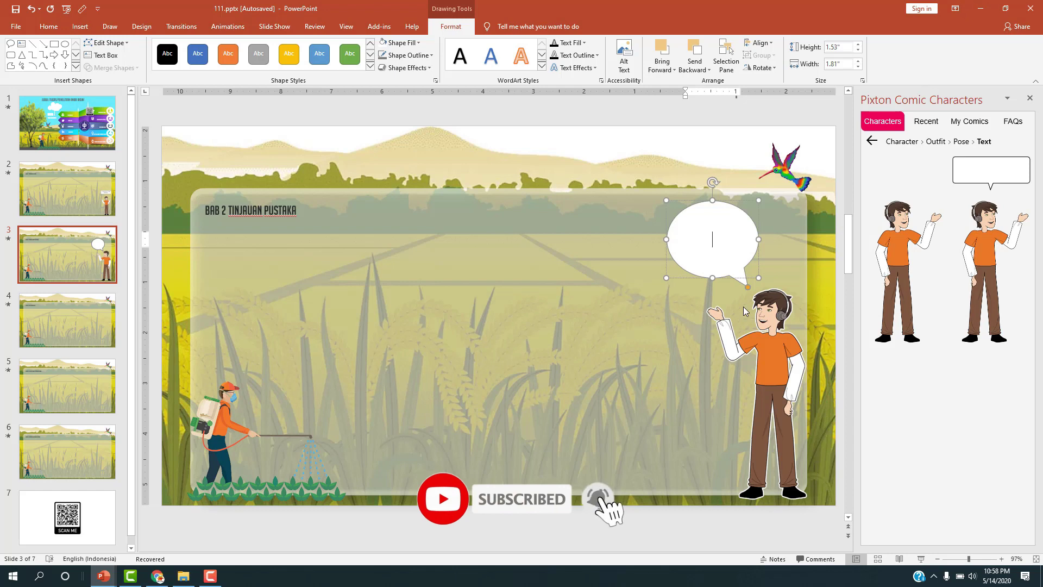
pyautogui.click(583, 43)
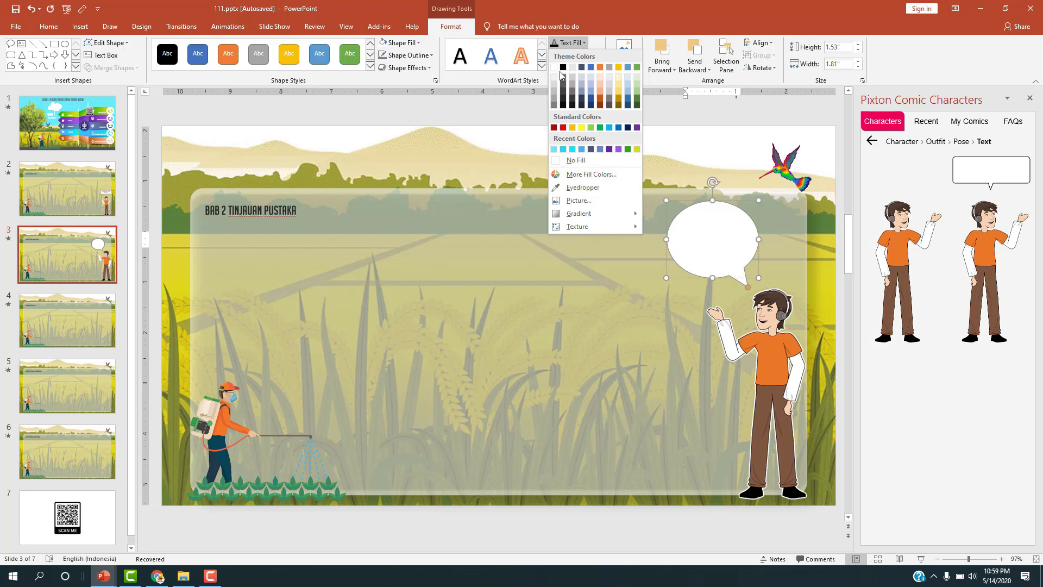
pyautogui.click(686, 183)
pyautogui.write('d')
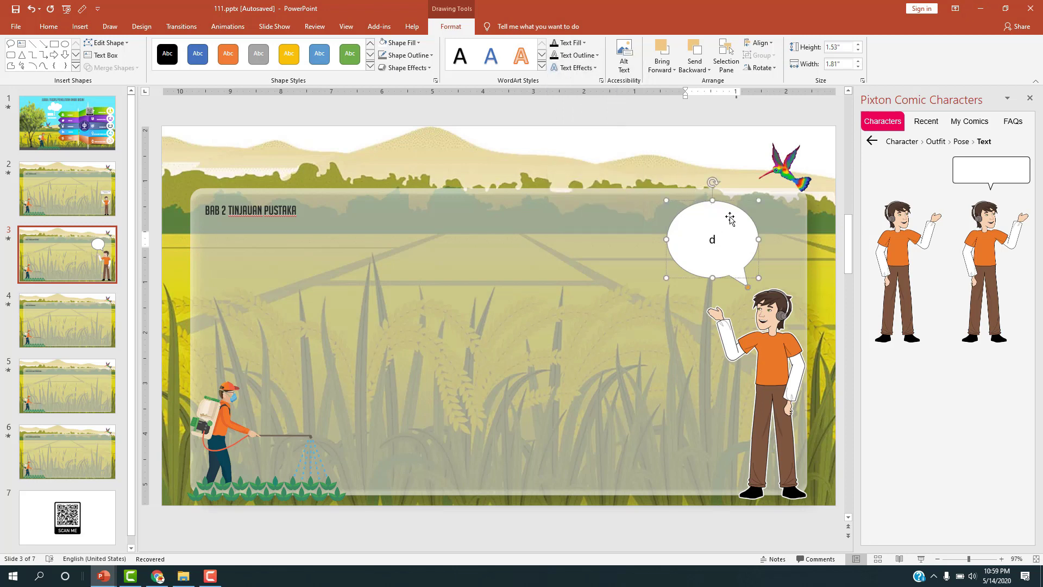
pyautogui.press('BackSpace')
pyautogui.write('ini')
pyautogui.write('landa')
pyautogui.write('sar')
pyautogui.press('BackSpace')
pyautogui.write('n teo')
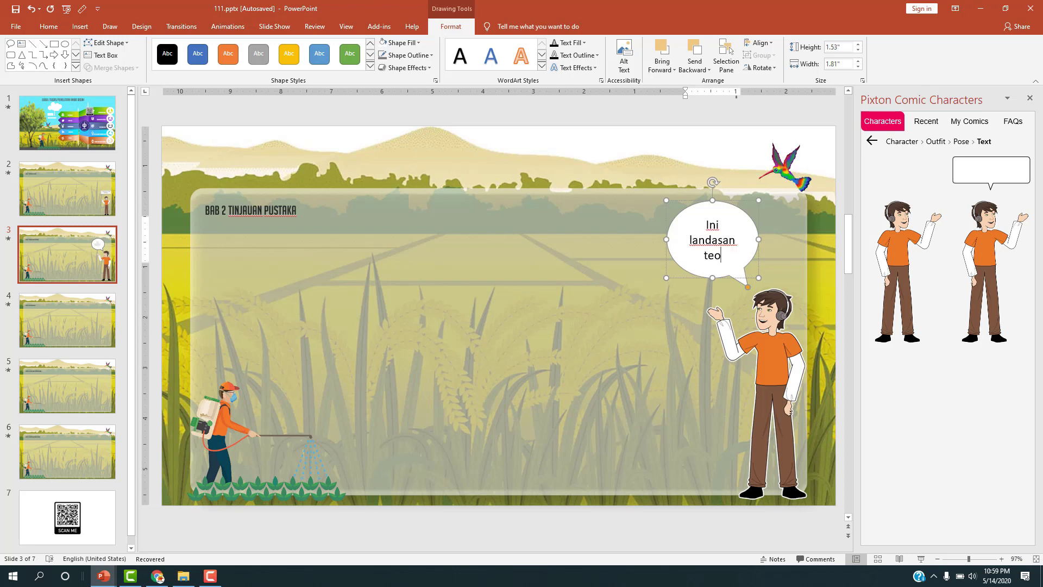
pyautogui.write('ri yang digunak')
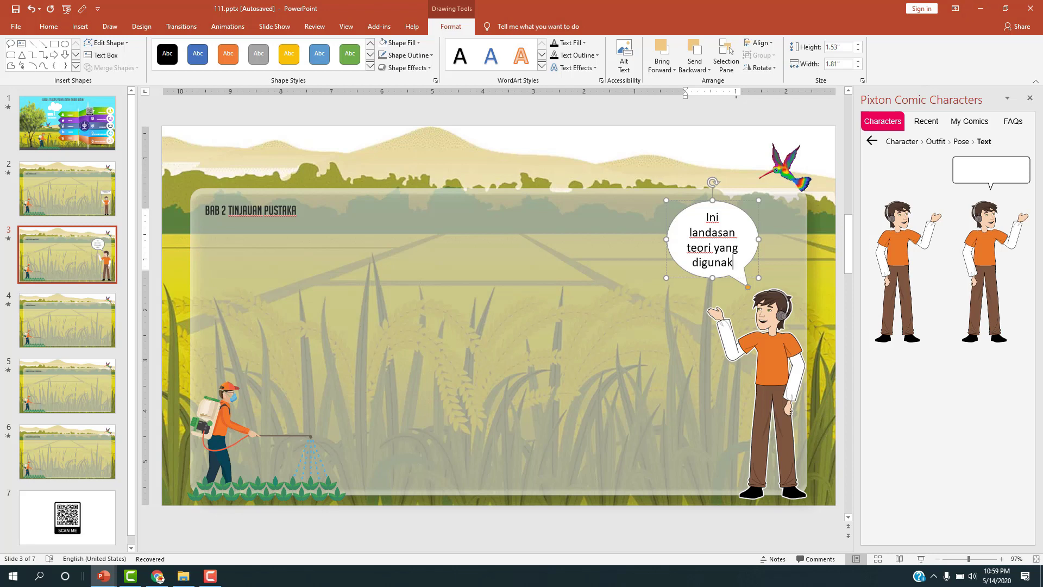
pyautogui.write('an')
# Reduce all the bubble text to 14 pt and deselect it.
pyautogui.hotkey('ctrl', 'a')
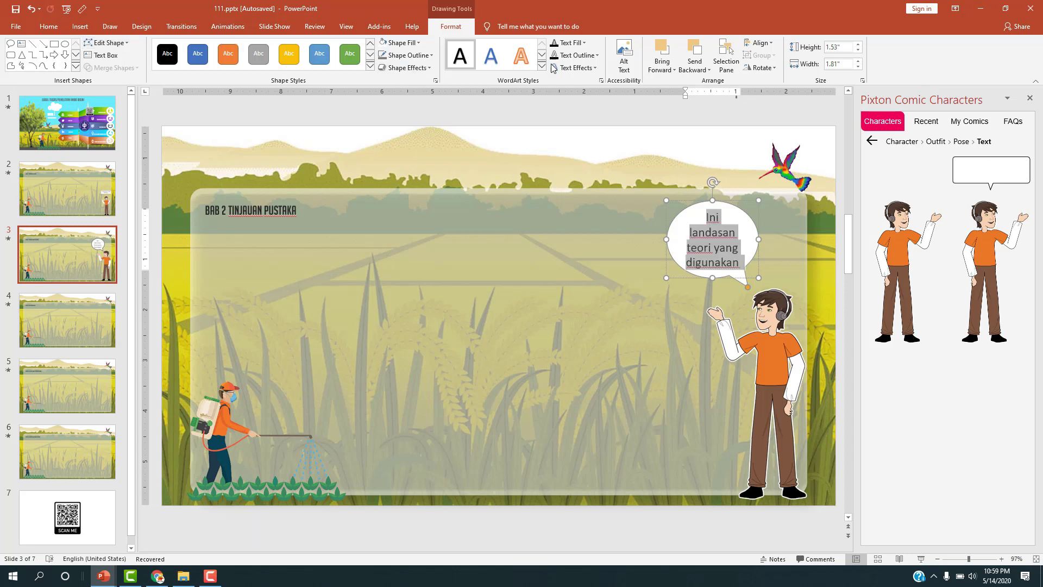
pyautogui.click(59, 31)
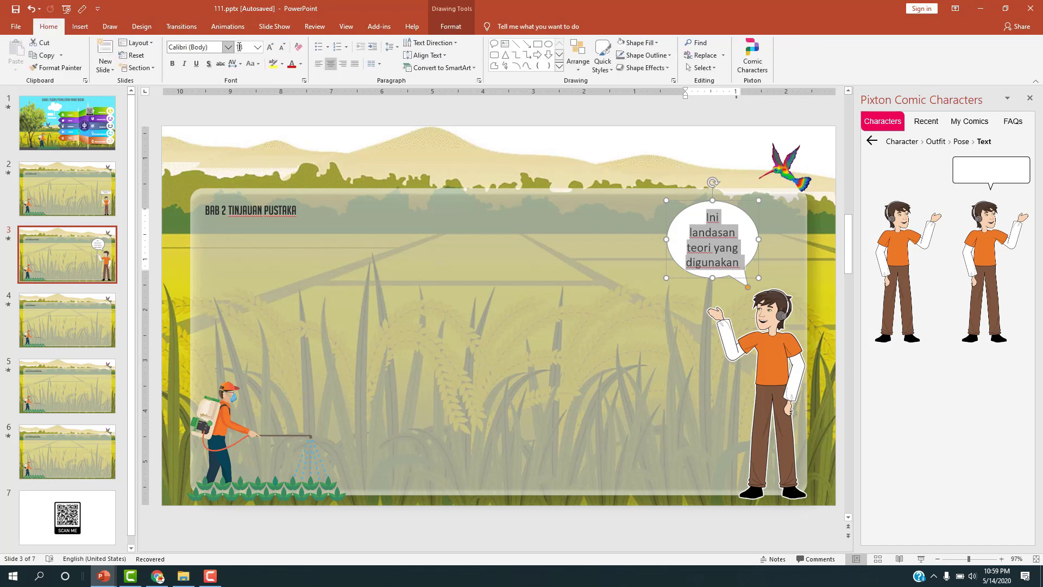
pyautogui.click(283, 47)
pyautogui.click(282, 48)
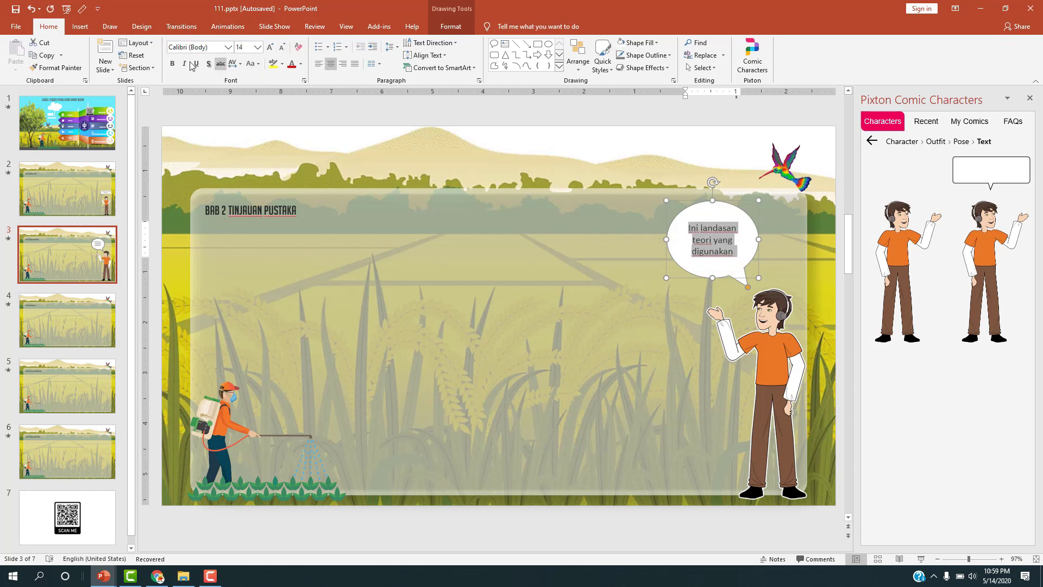
pyautogui.click(598, 168)
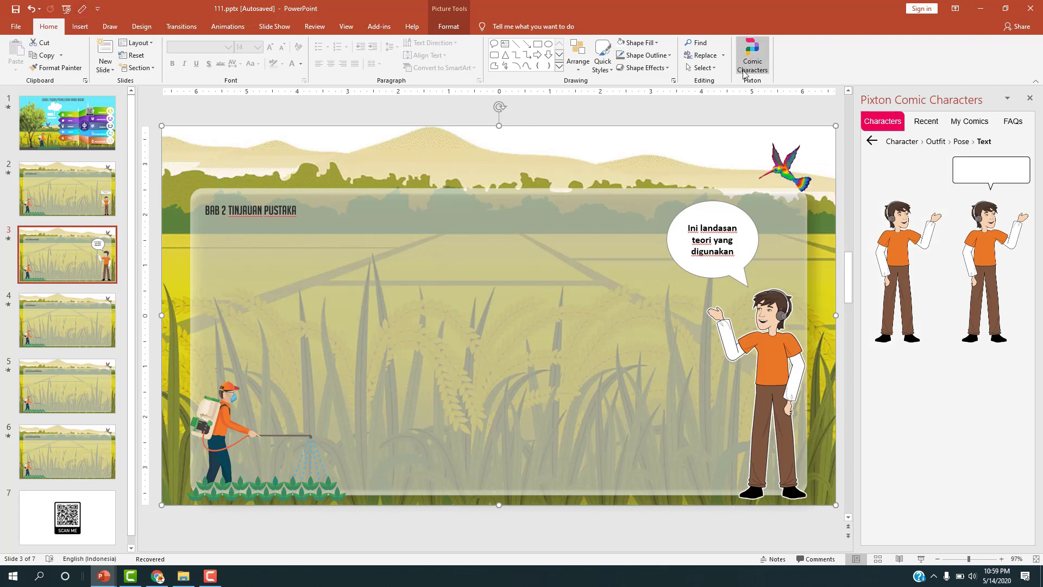
# Close the Pixton Comic Characters panel and open the Office Add-ins window from Insert > My Add-ins.
pyautogui.click(1030, 98)
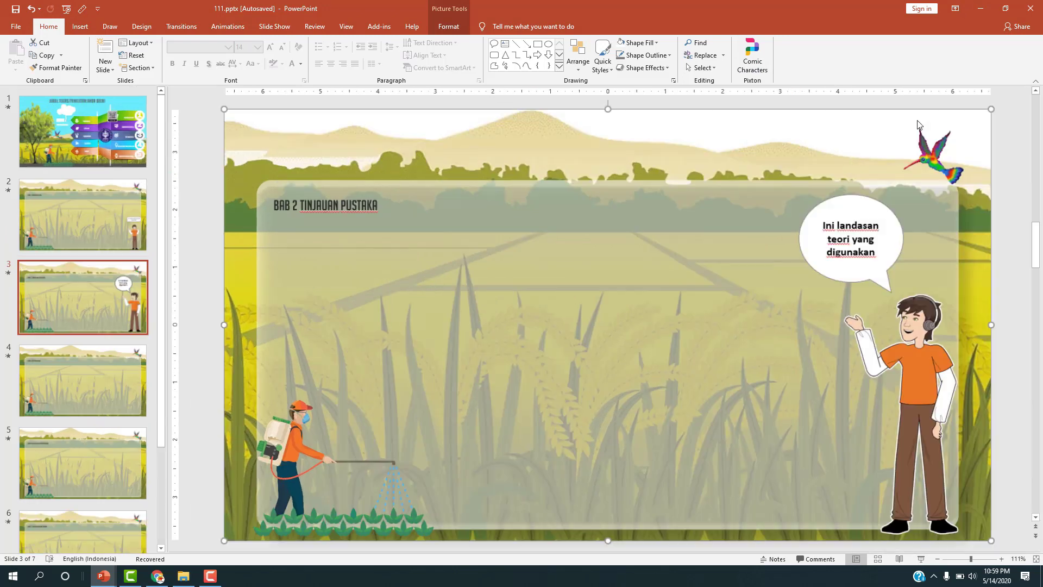
pyautogui.click(81, 28)
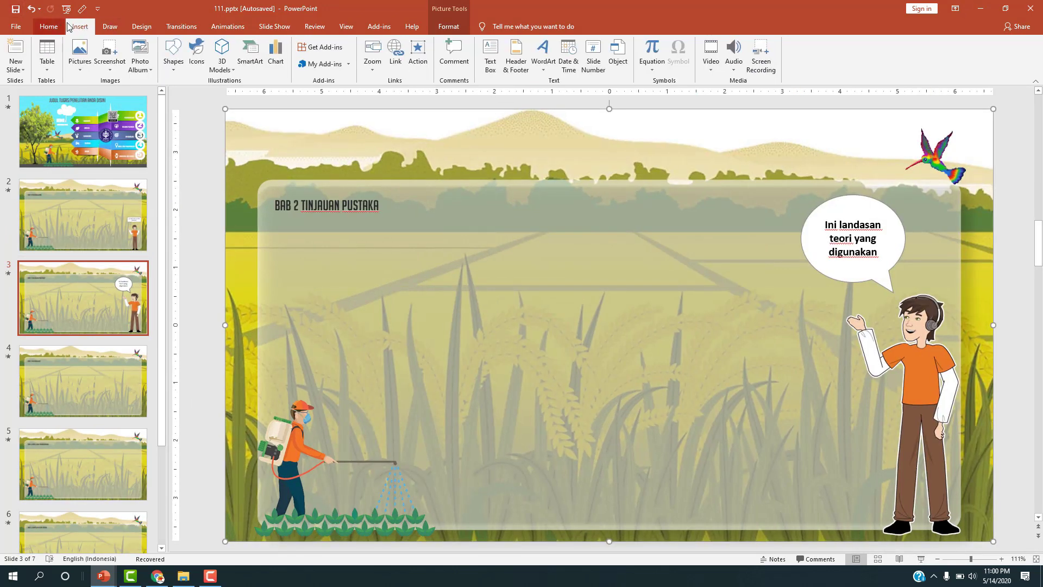
pyautogui.click(349, 66)
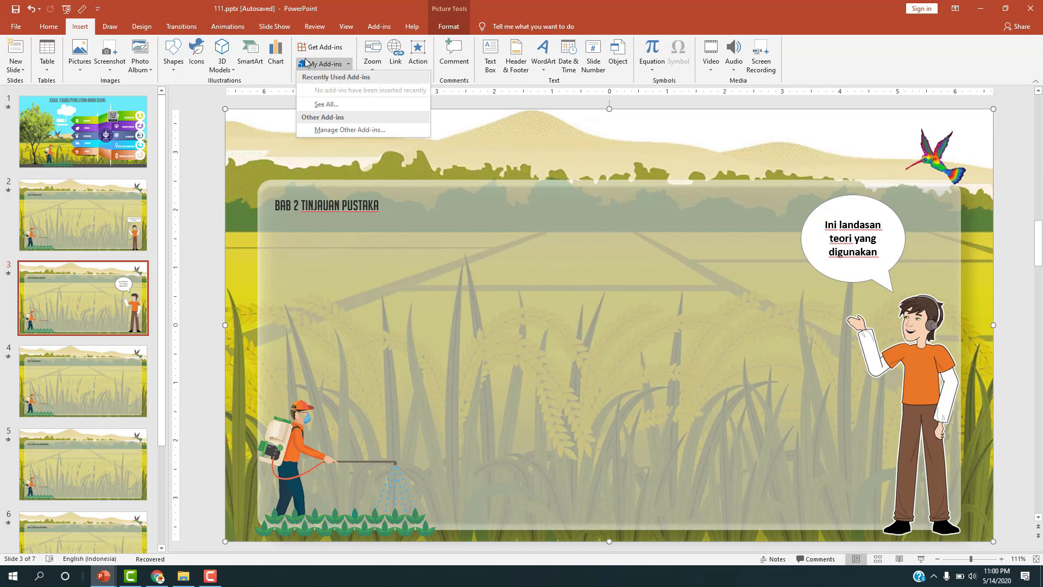
pyautogui.click(210, 111)
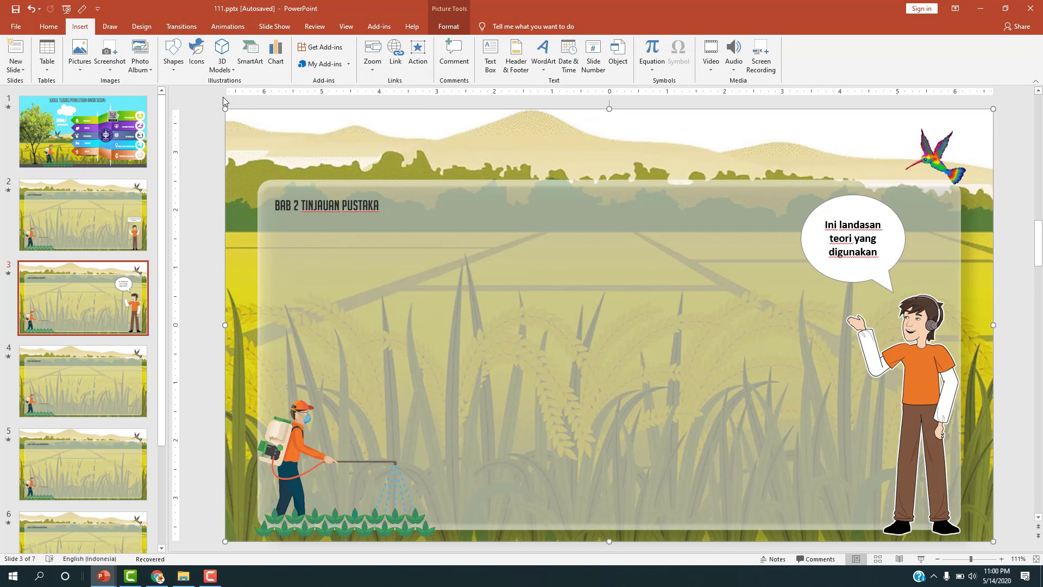
pyautogui.click(310, 68)
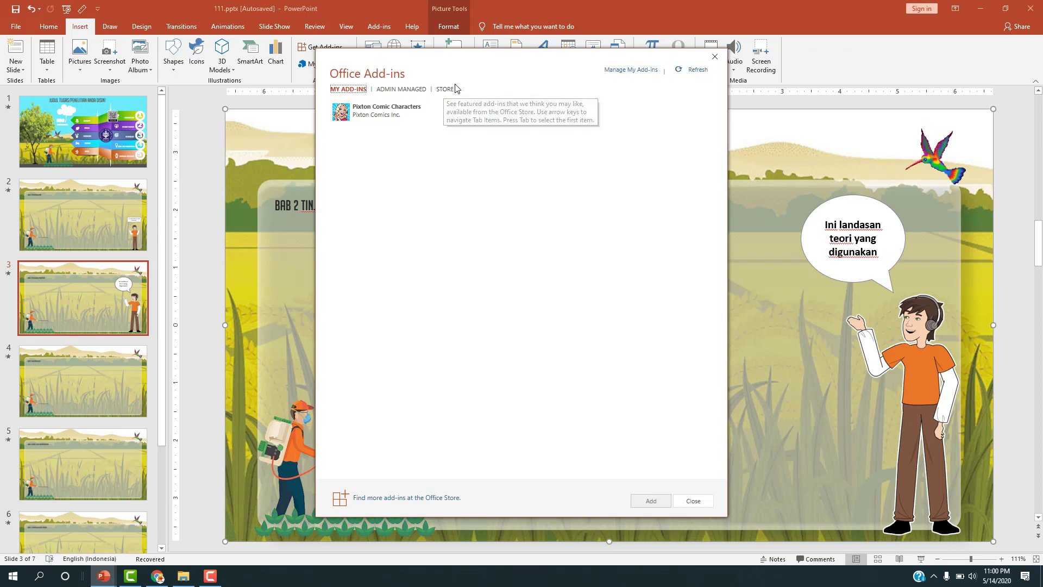
# Browse the add-in store and filter it to Best Apps of the Year.
pyautogui.click(444, 89)
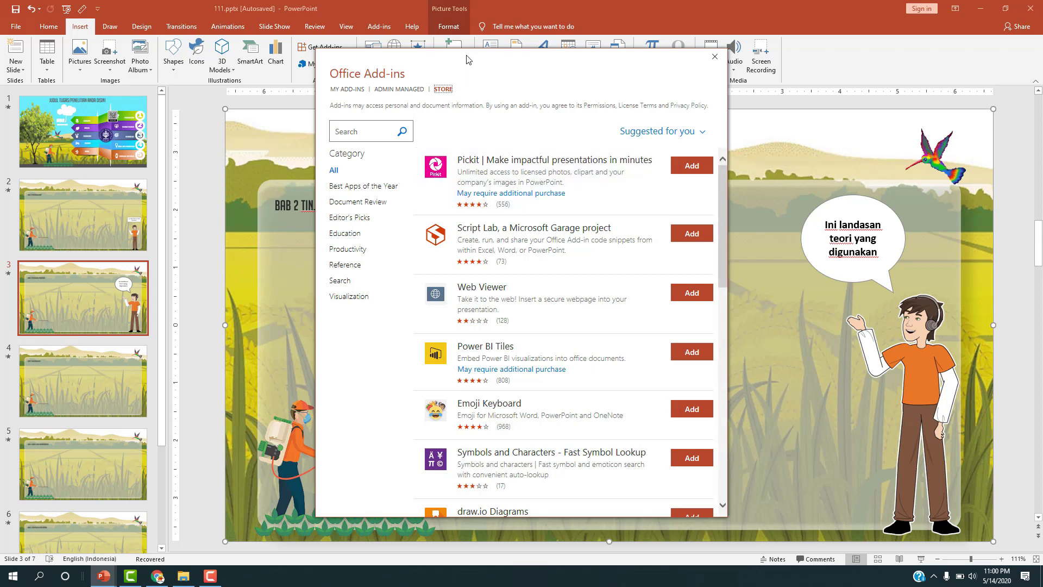
pyautogui.moveTo(467, 58); pyautogui.dragTo(589, 68)
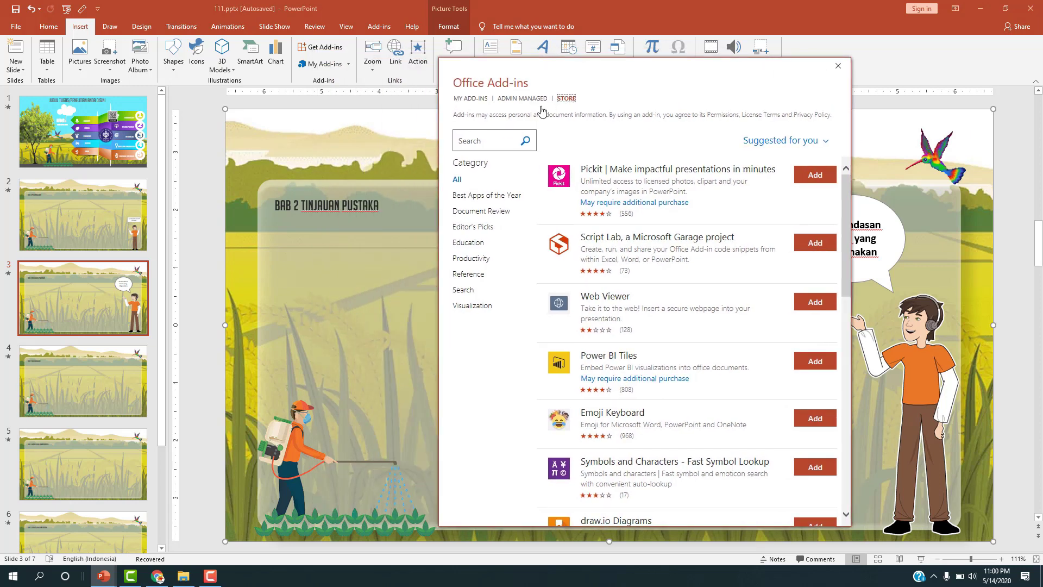
pyautogui.scroll(-1, 715, 291)
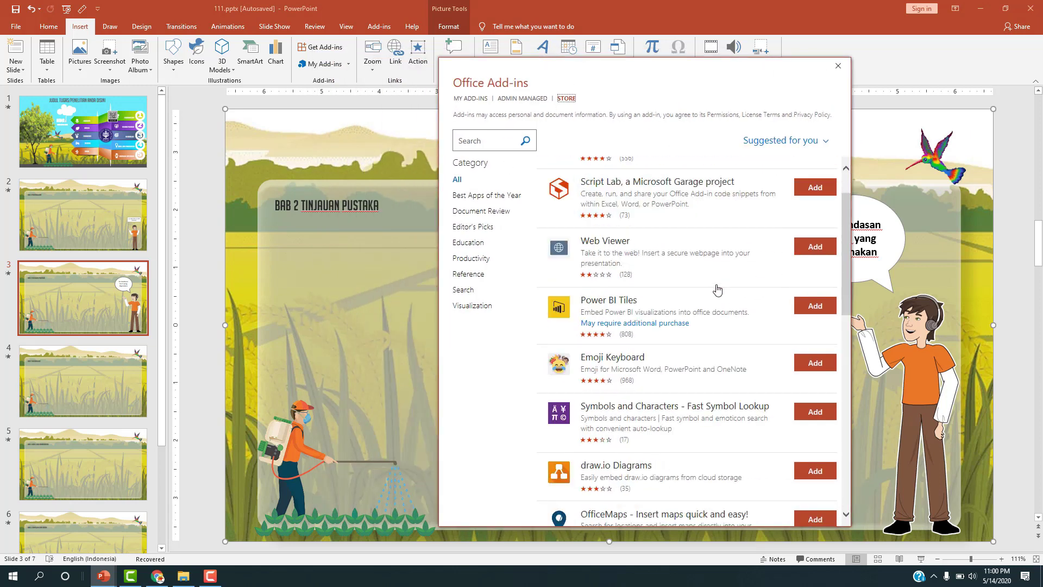
pyautogui.scroll(-2, 750, 276)
pyautogui.scroll(-2, 750, 276)
pyautogui.scroll(-2, 749, 294)
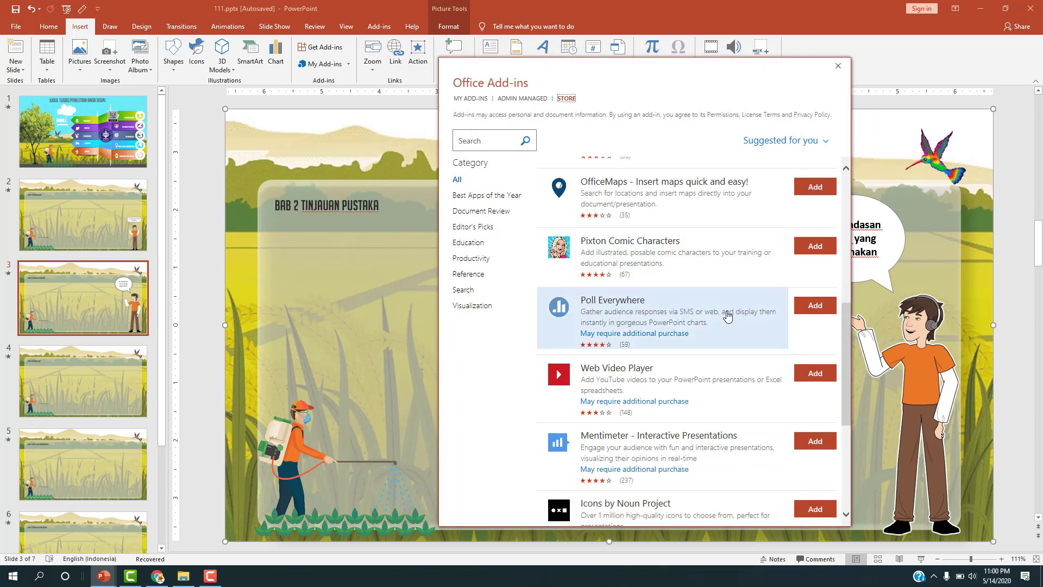
pyautogui.scroll(4, 750, 234)
pyautogui.scroll(2, 722, 217)
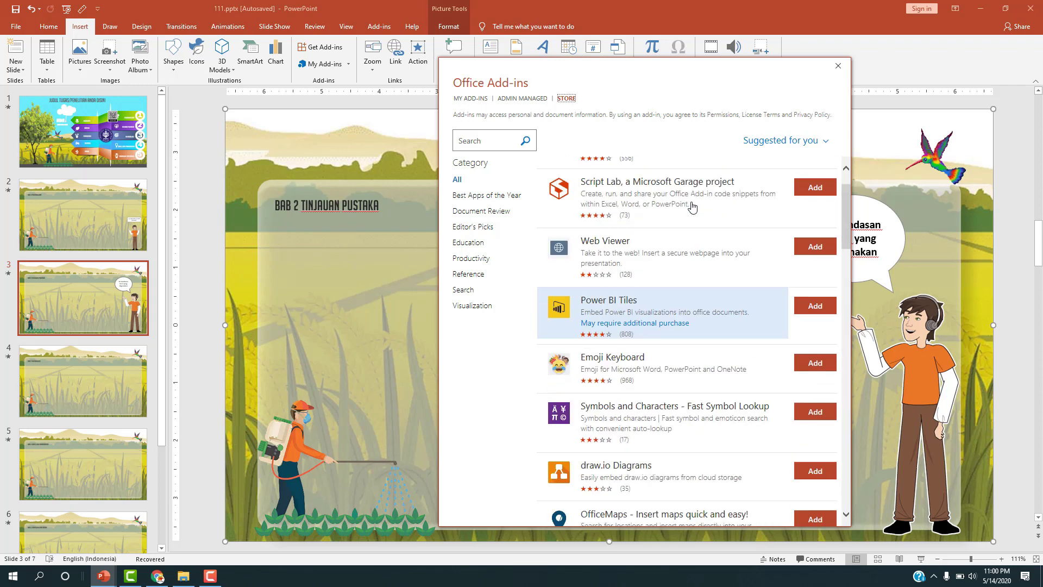
pyautogui.scroll(1, 761, 201)
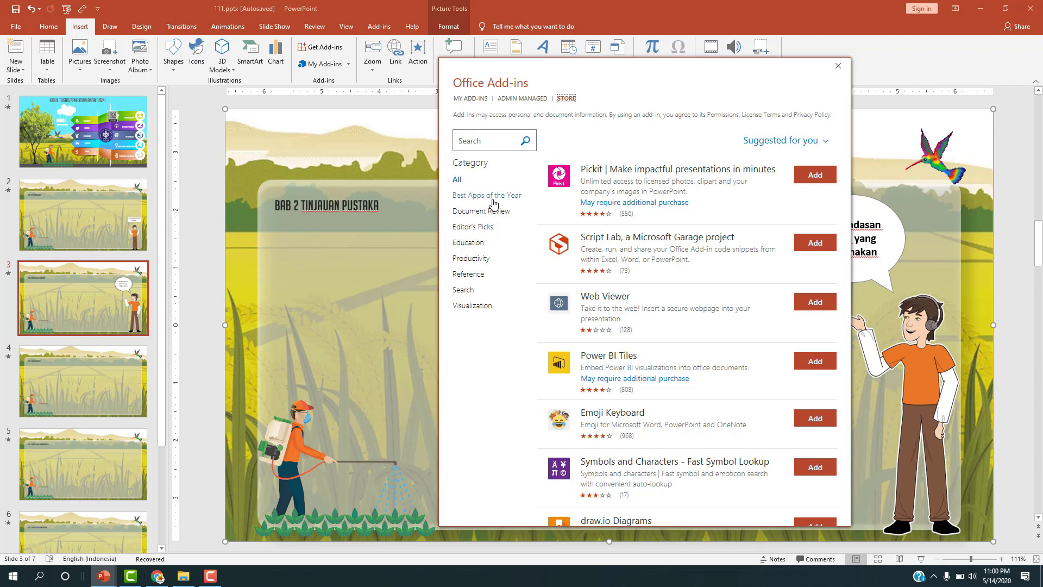
pyautogui.click(490, 195)
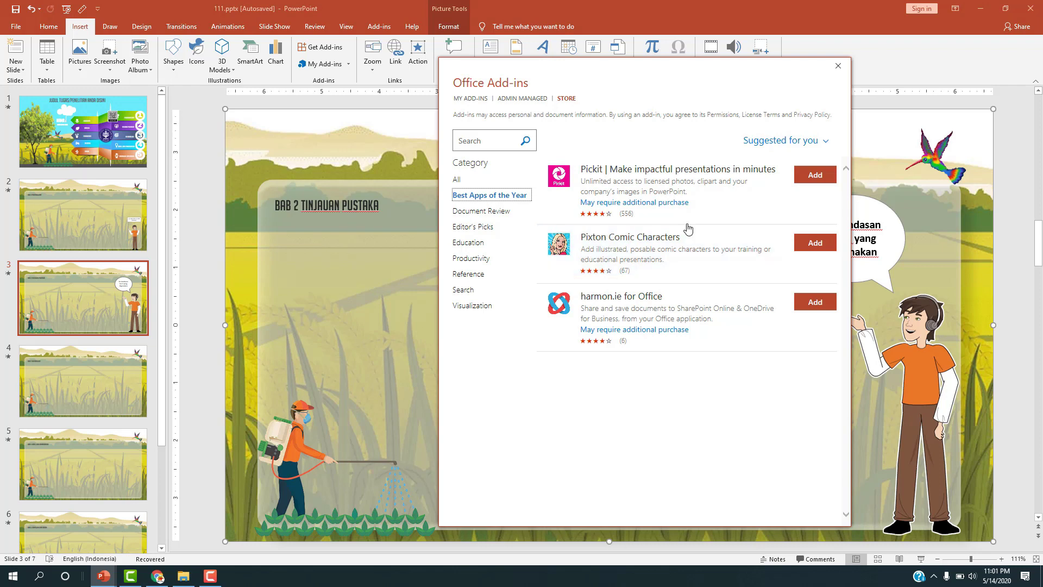
pyautogui.moveTo(699, 59)
pyautogui.mouseDown()
pyautogui.moveTo(686, 131)
pyautogui.moveTo(670, 97)
pyautogui.mouseUp()
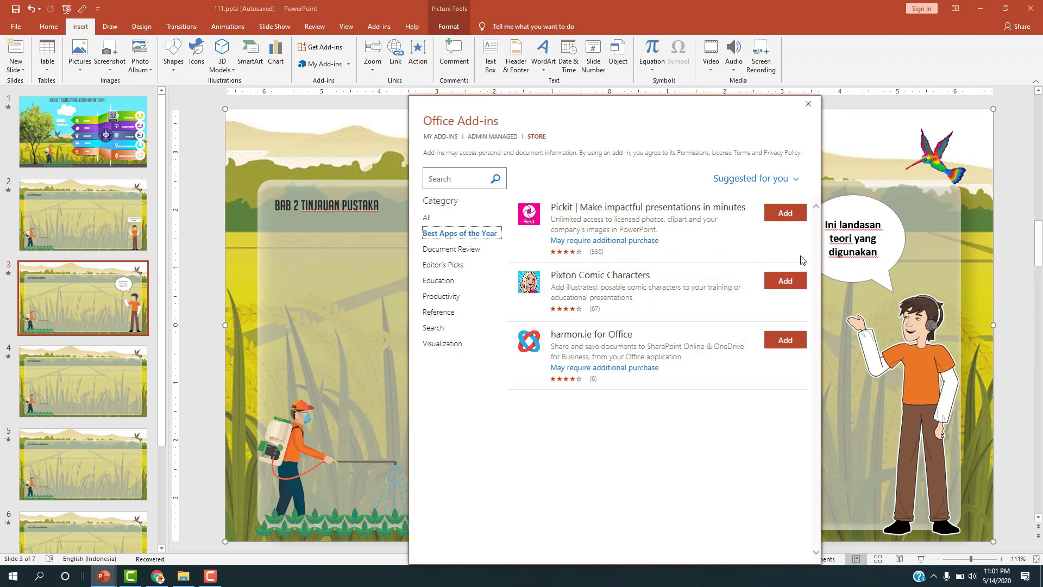
# Return to My Add-ins, check the Pixton Comic Characters details, and close the window.
pyautogui.click(444, 139)
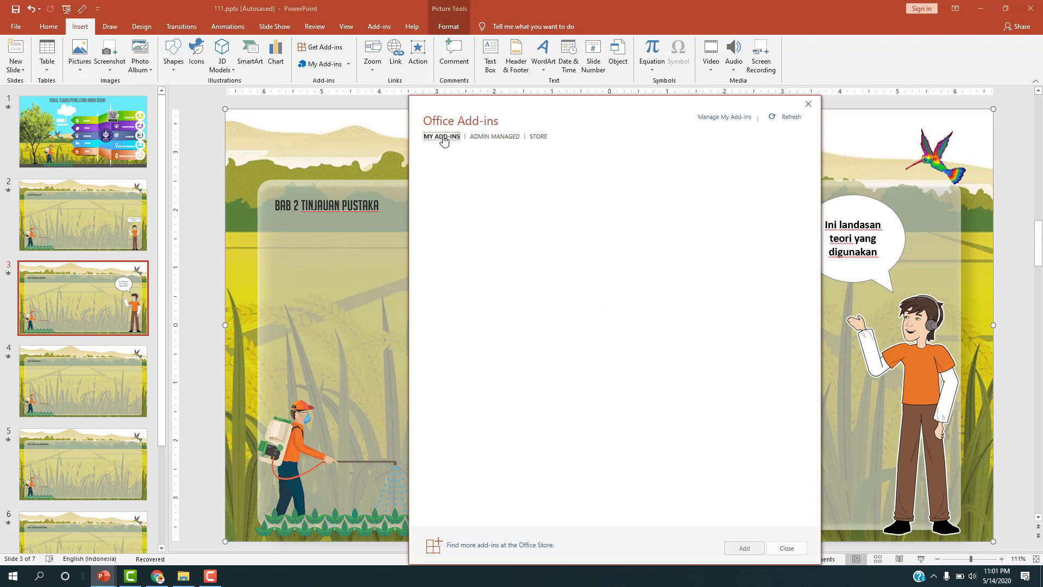
pyautogui.moveTo(476, 158)
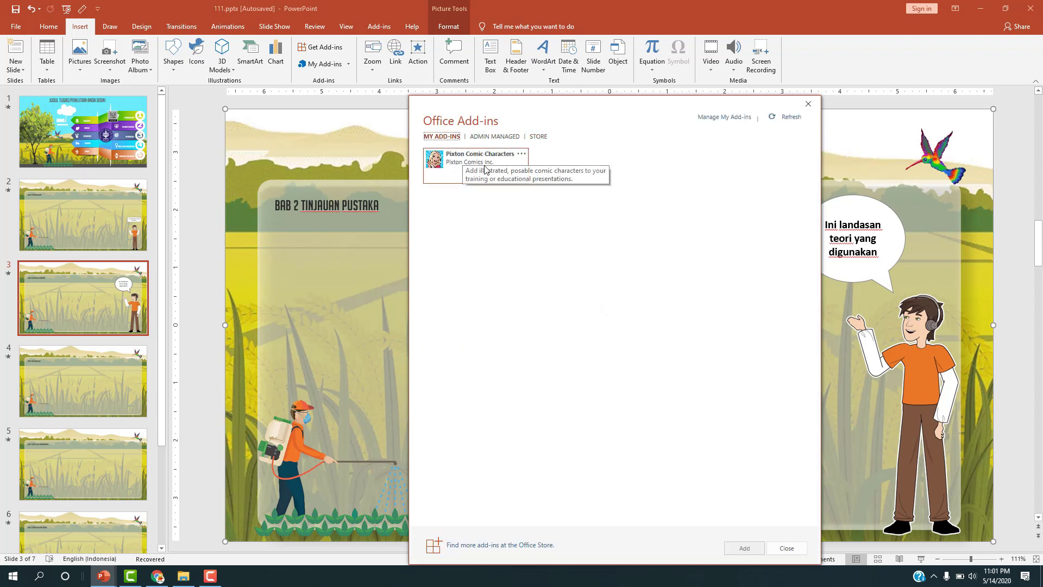
pyautogui.click(446, 138)
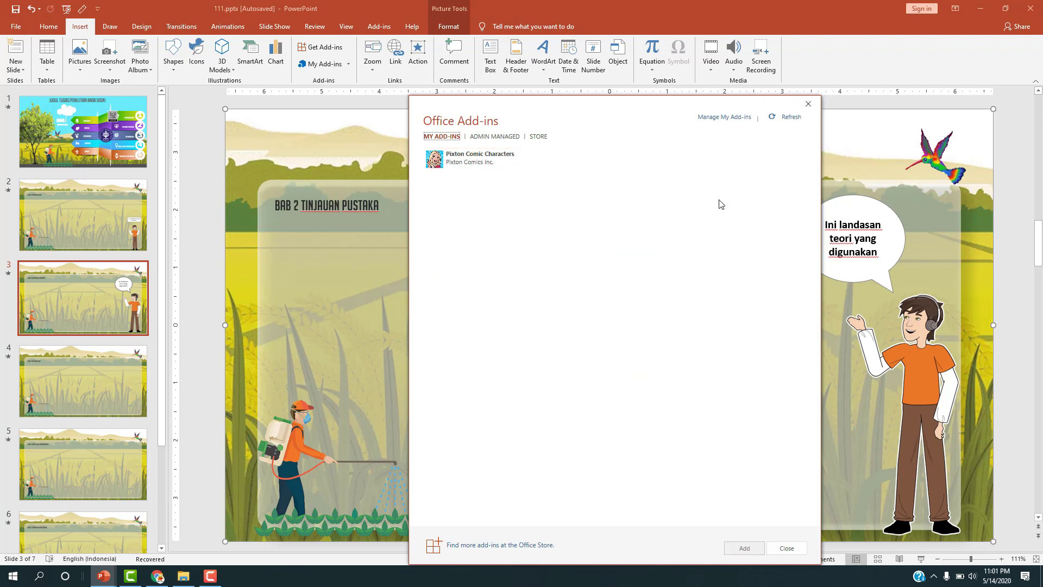
pyautogui.click(789, 549)
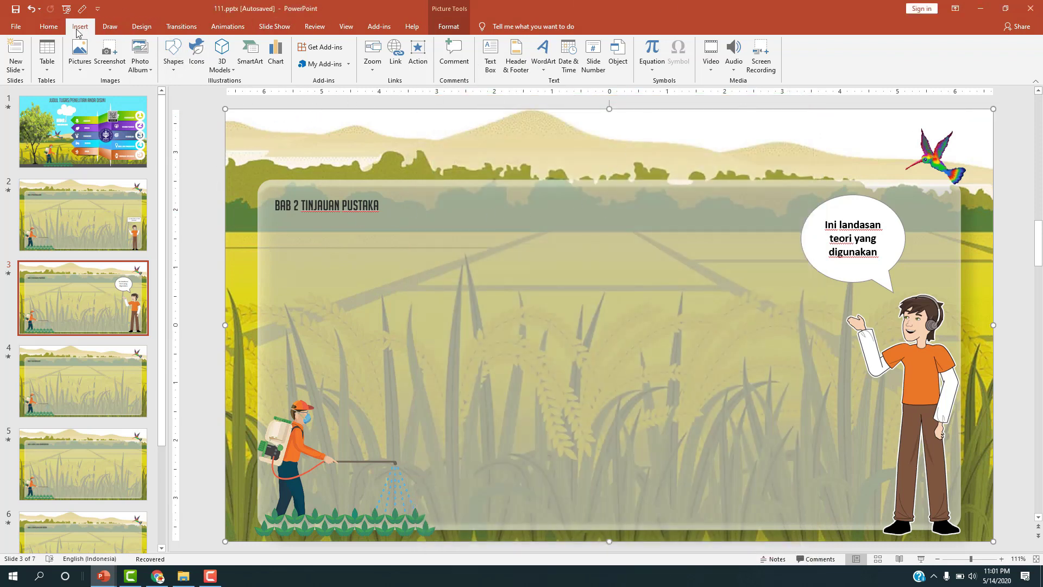
# Reopen the Pixton Comic Characters panel from Home and skip its introduction.
pyautogui.click(48, 27)
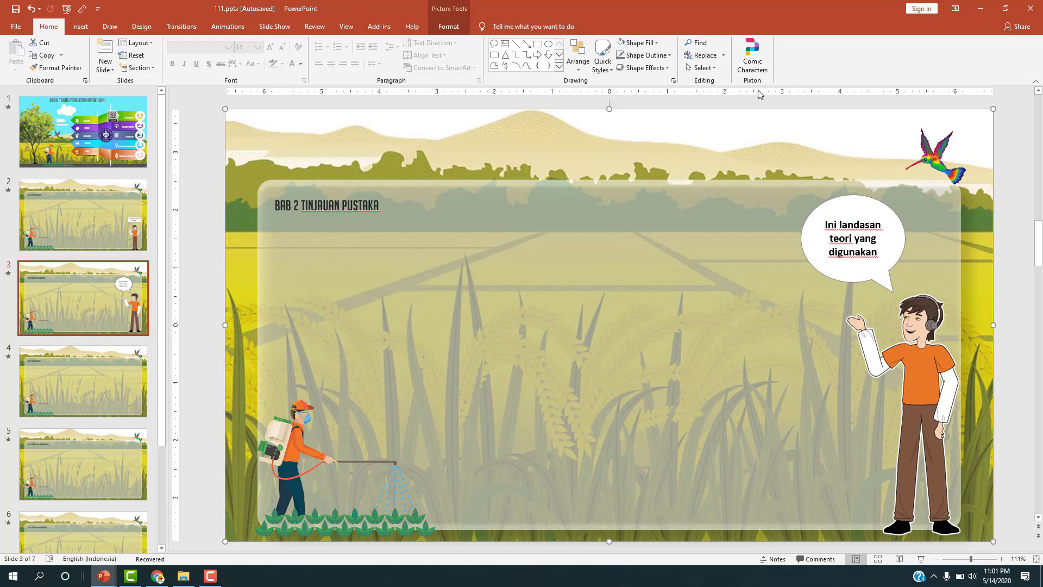
pyautogui.click(751, 63)
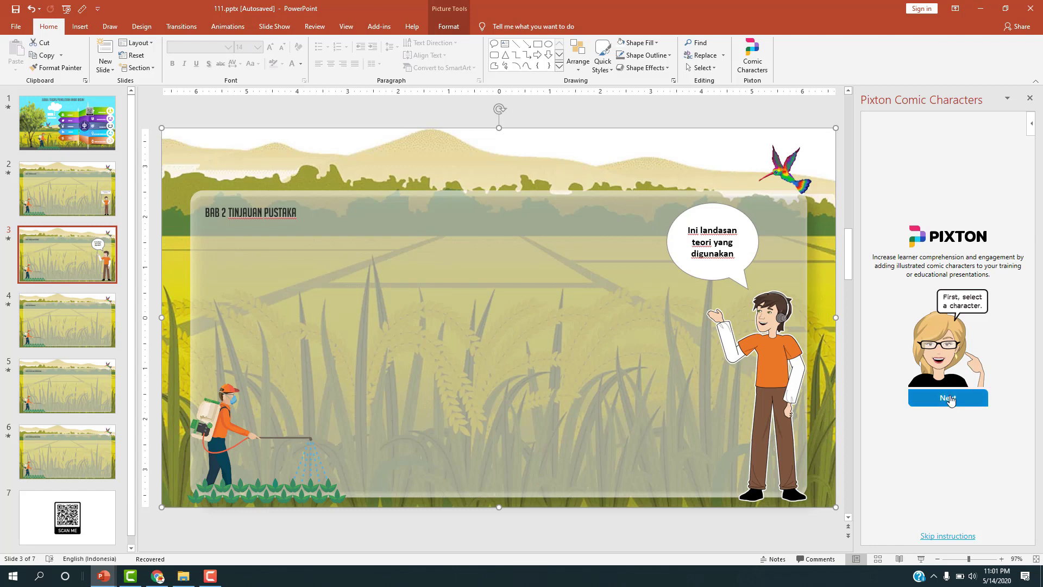
pyautogui.click(956, 401)
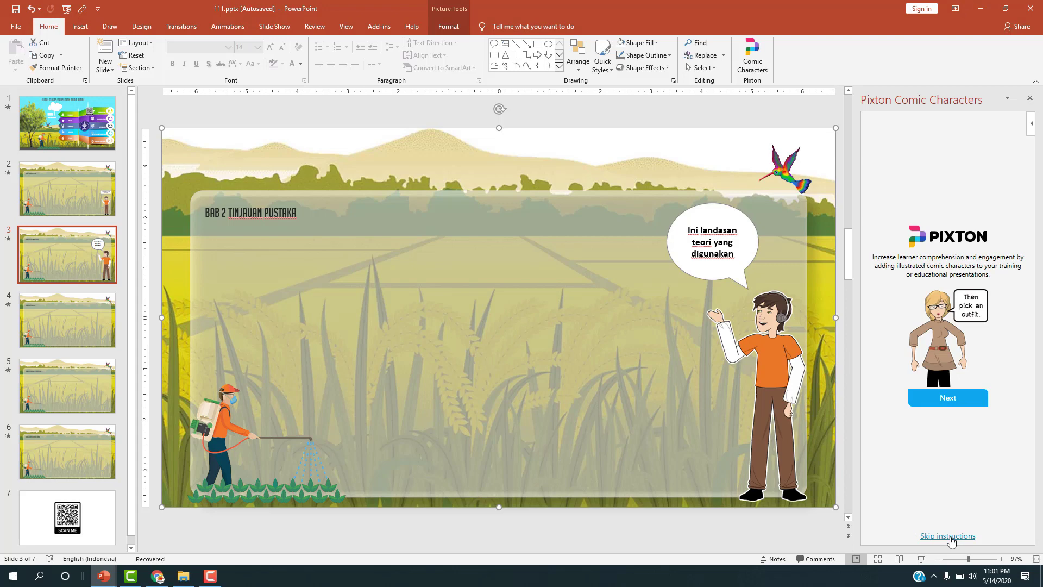
pyautogui.click(950, 536)
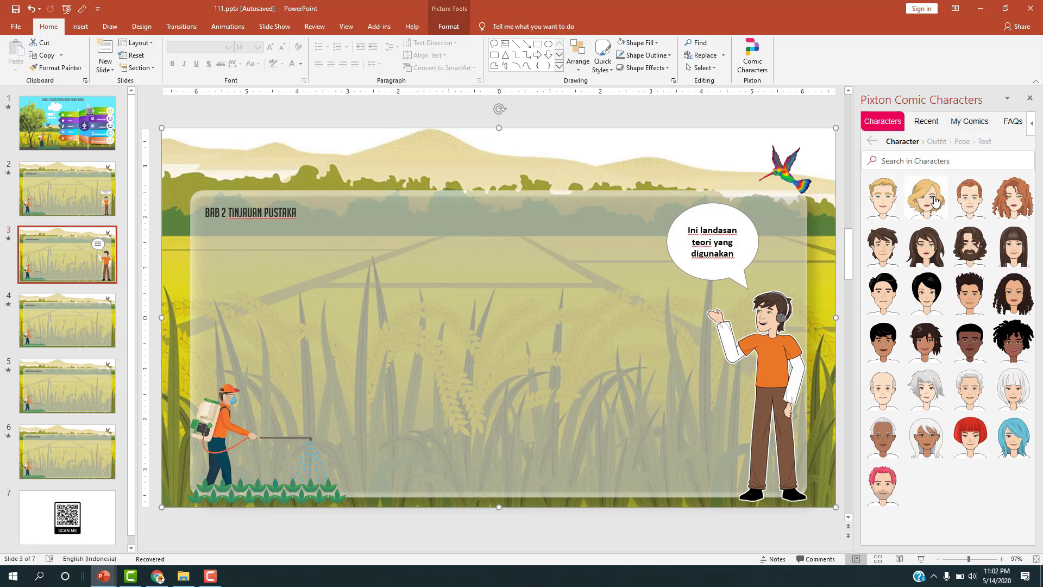
# Choose the blonde character and pick an outfit for it.
pyautogui.click(934, 202)
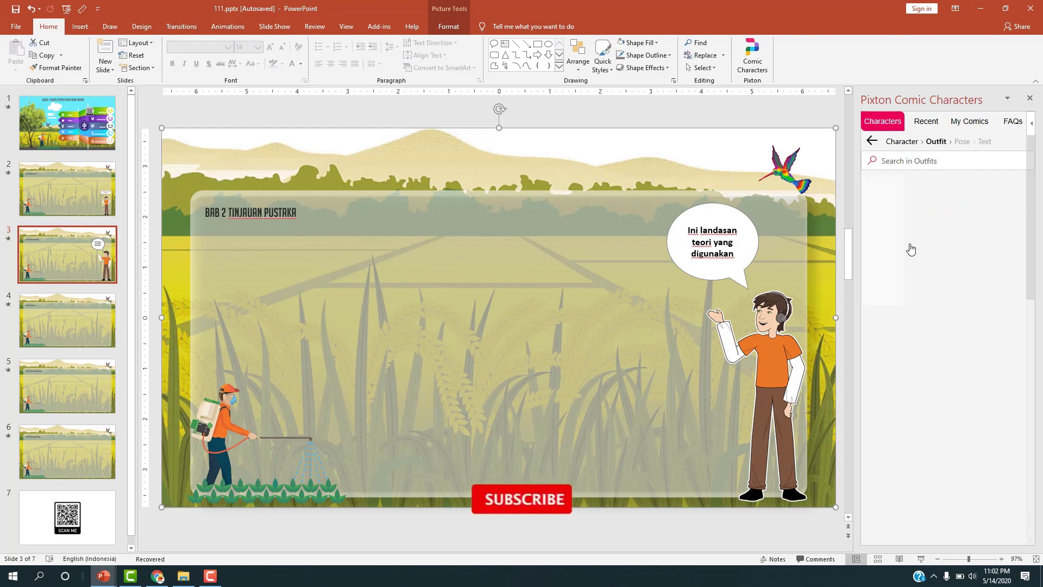
pyautogui.scroll(-3, 957, 304)
pyautogui.scroll(-2, 978, 321)
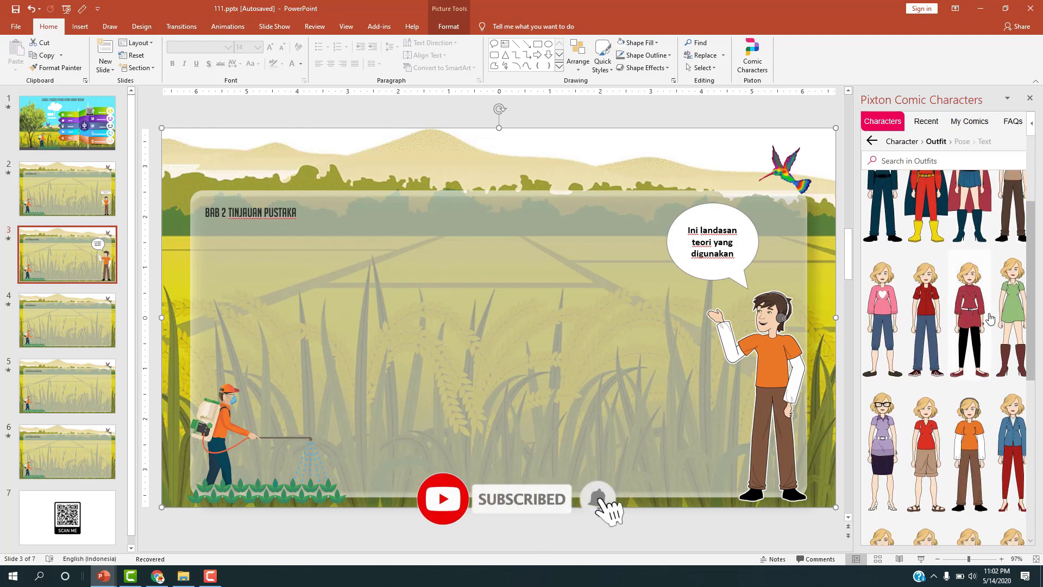
pyautogui.click(877, 308)
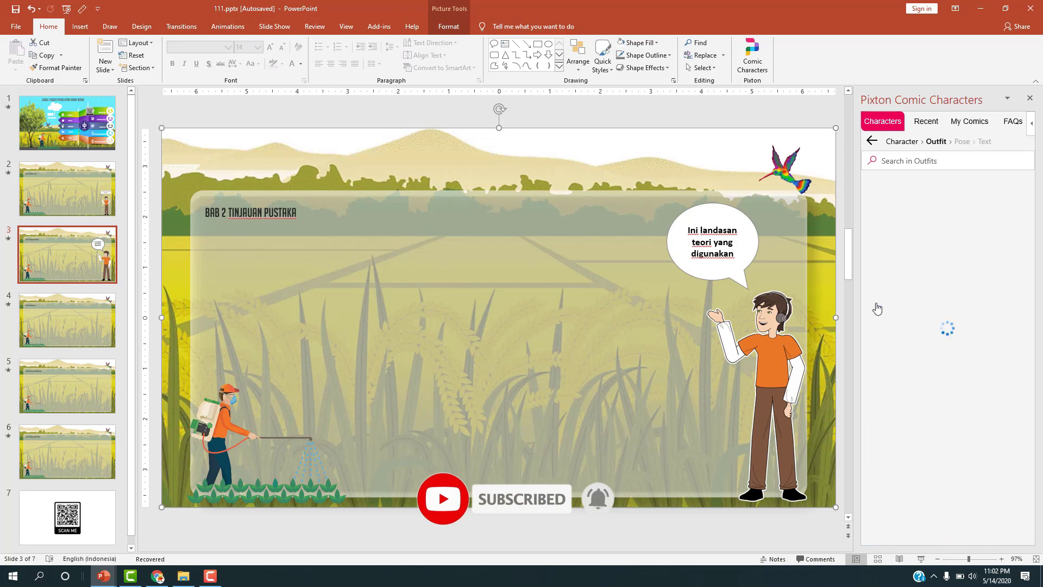